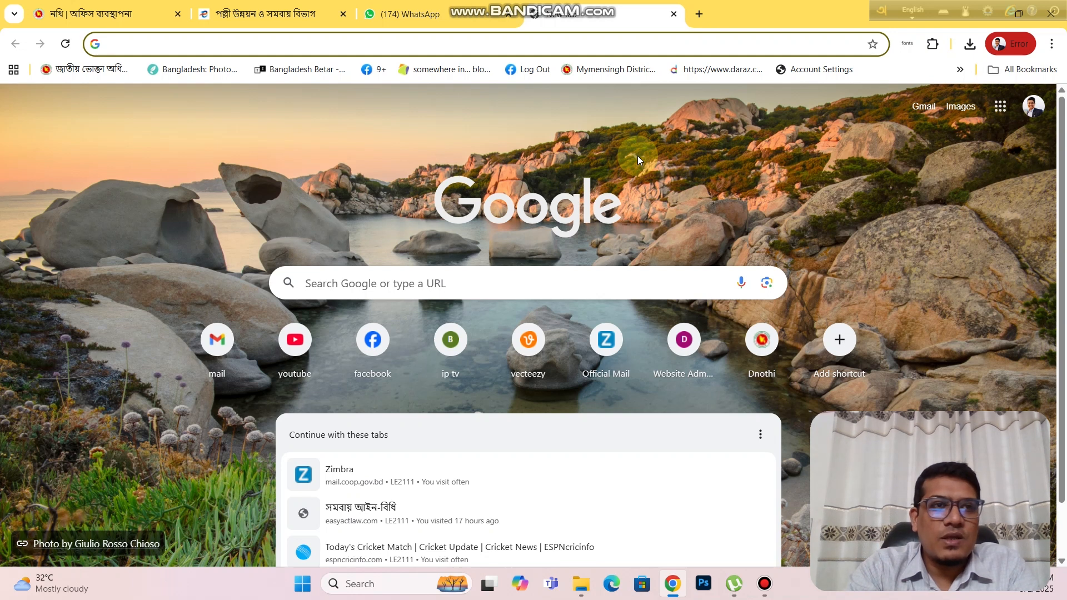
Step: Load achallan.gov.bd in Chrome by accepting the address bar's autocomplete suggestion
text(a)
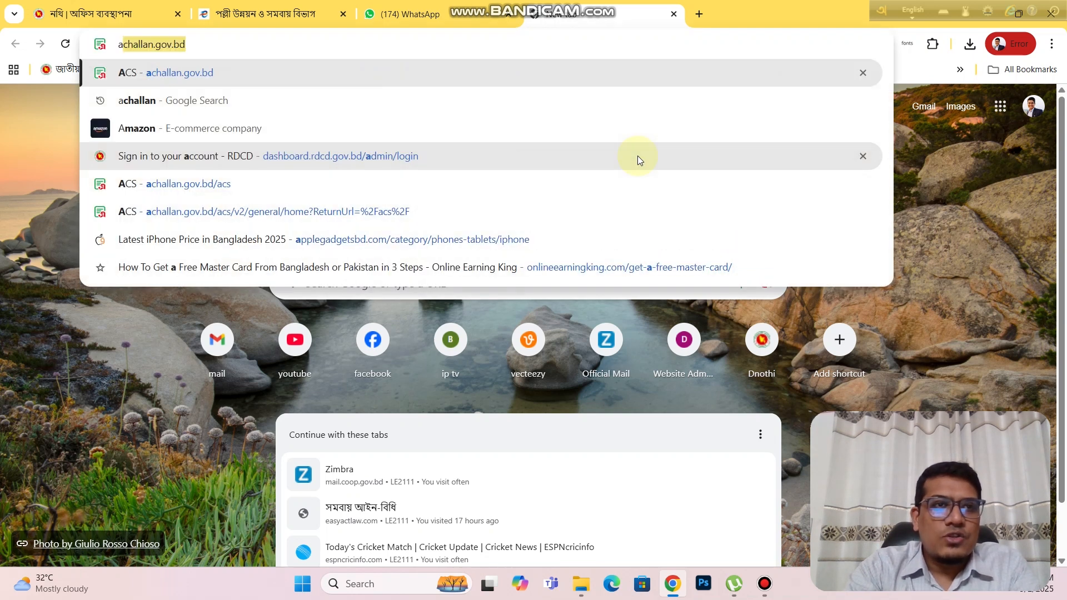
key(Right)
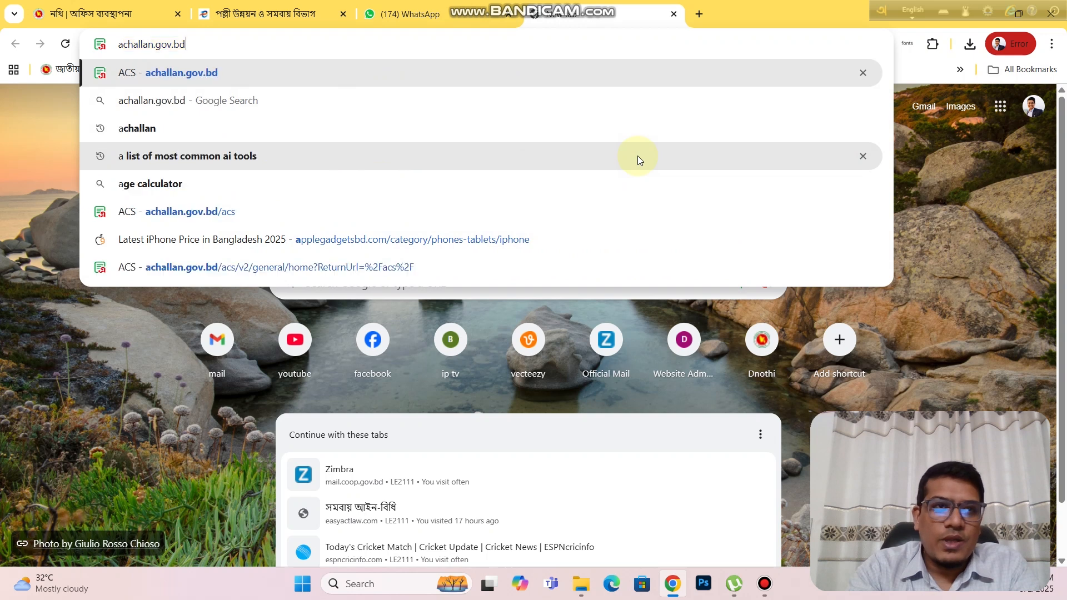
key(Return)
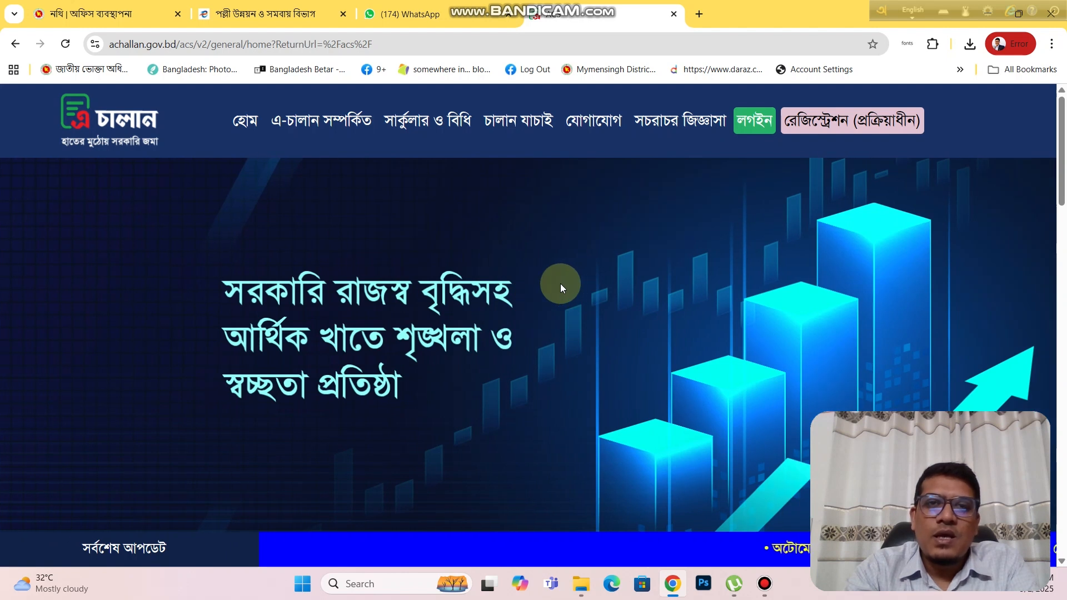
Step: Scroll down the A-Challan home page and open the 'সকল কোডে জমা' payment form
scroll(561, 283, down, 1)
scroll(560, 283, down, 2)
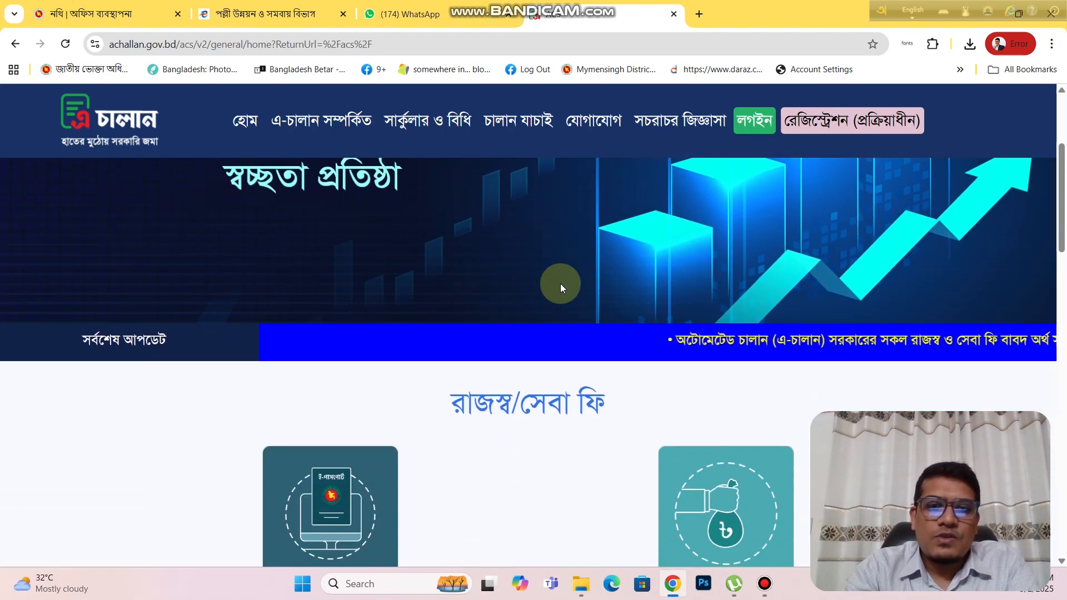
scroll(561, 283, down, 4)
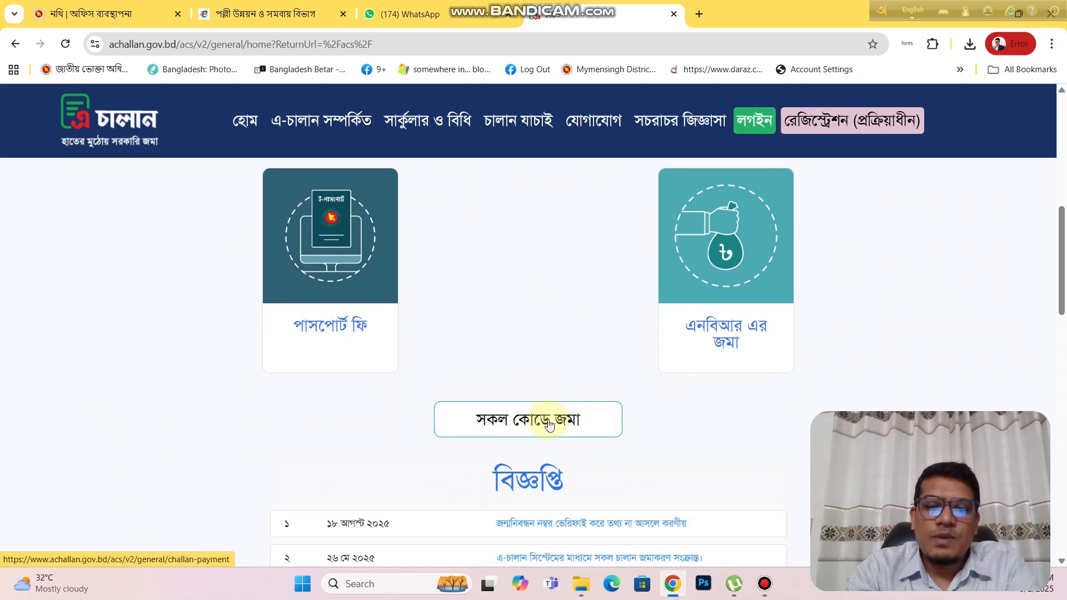
click(554, 422)
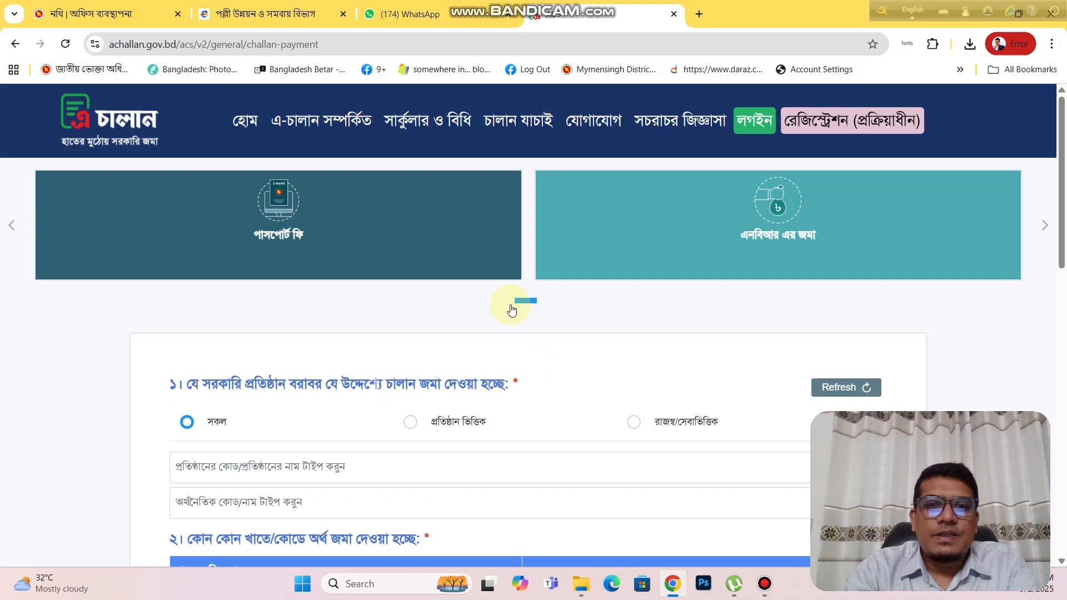
Step: Switch to institution-based selection and pick the Rural Development and Cooperative Division ministry
scroll(512, 310, down, 3)
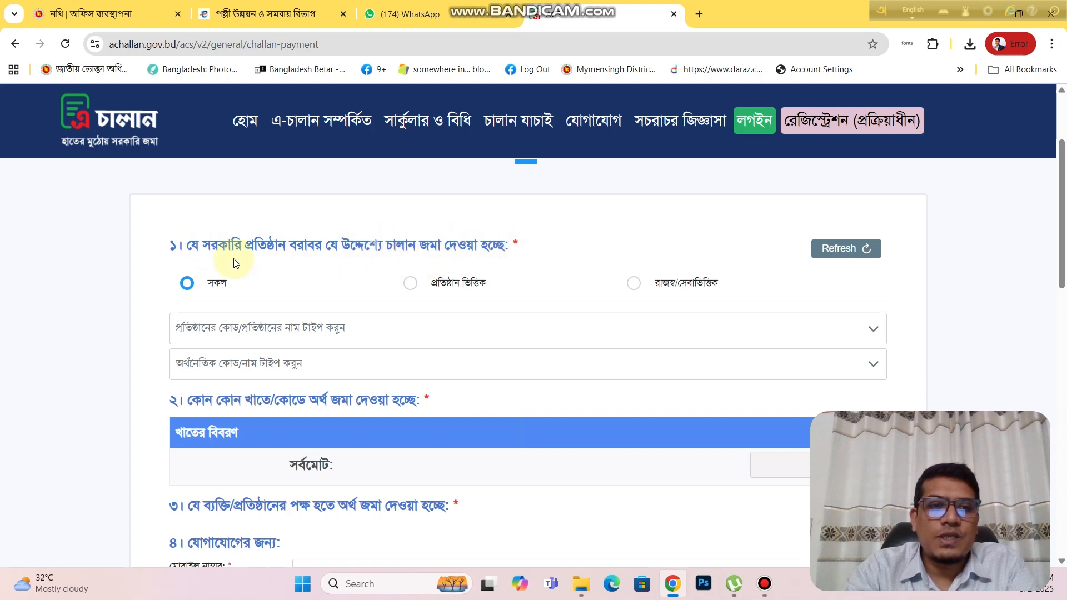
click(413, 284)
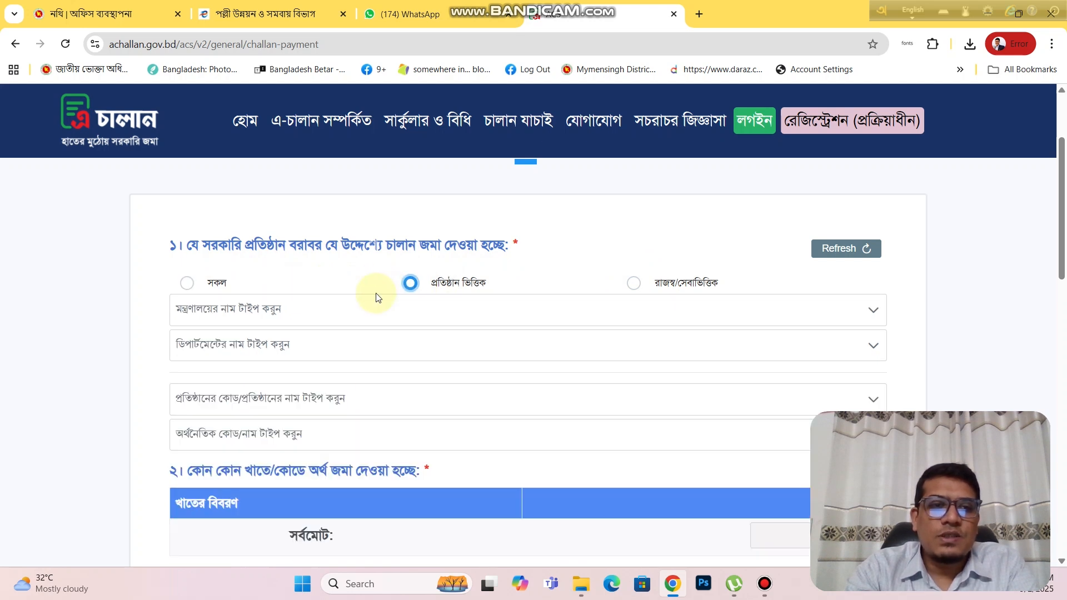
click(328, 314)
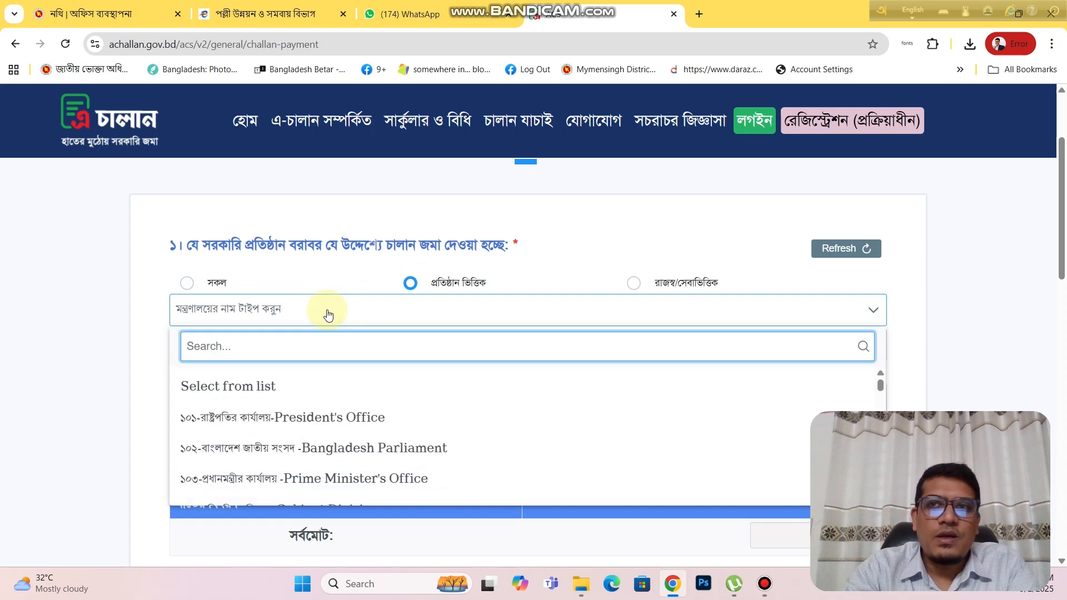
click(912, 11)
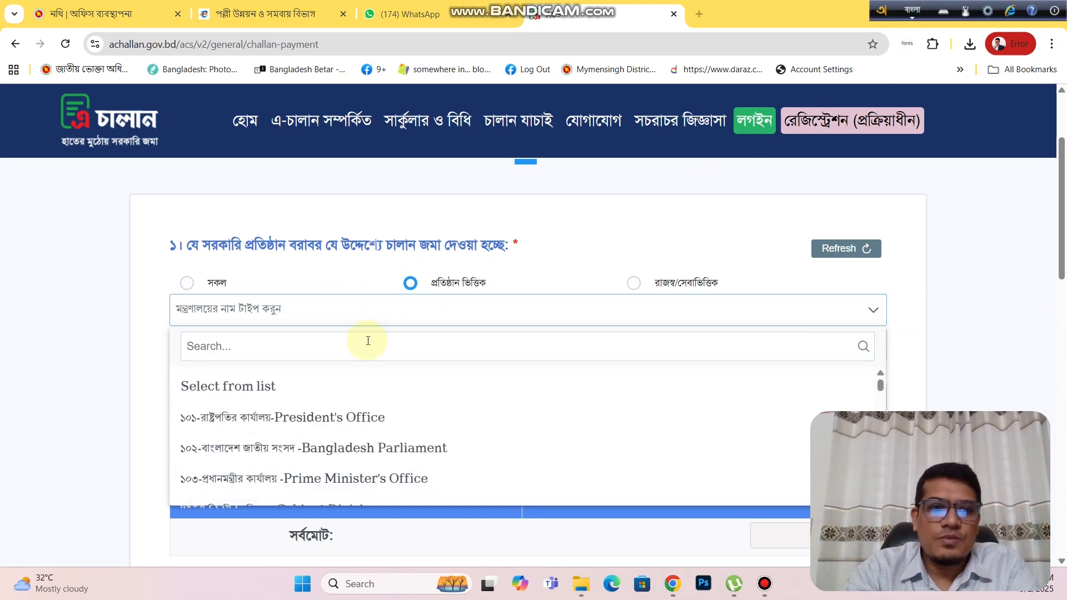
click(246, 341)
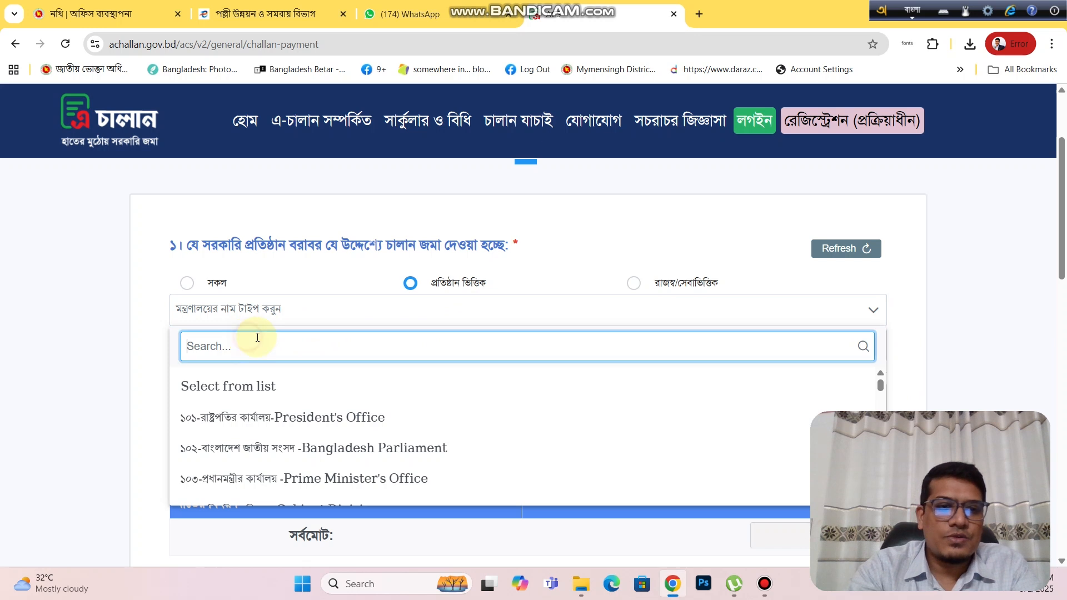
text(somob)
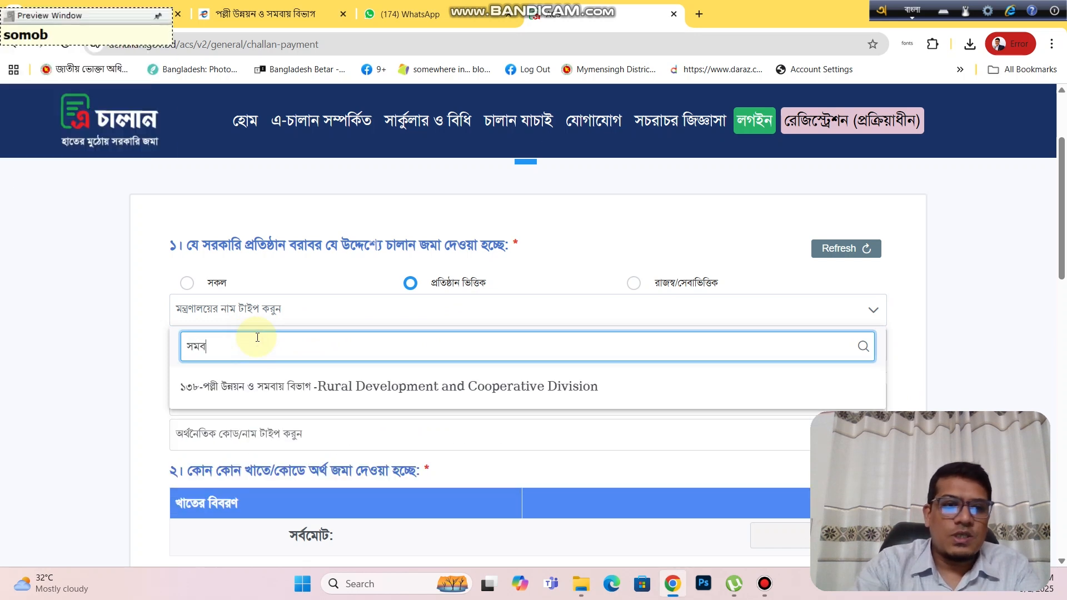
click(288, 386)
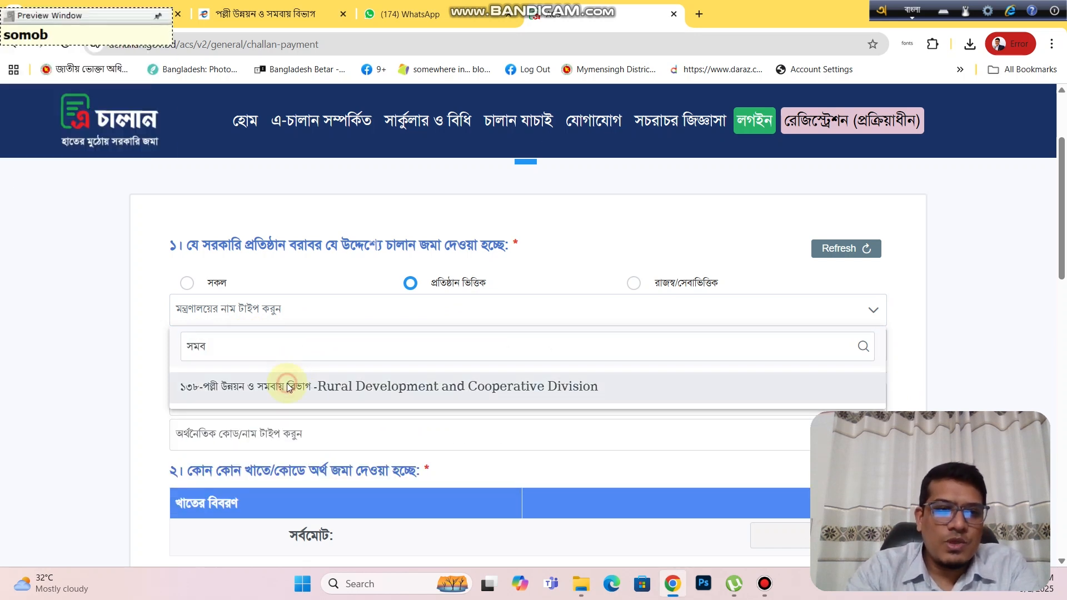
Step: Choose the Department of Cooperatives and its Head Office as the receiving office
click(256, 350)
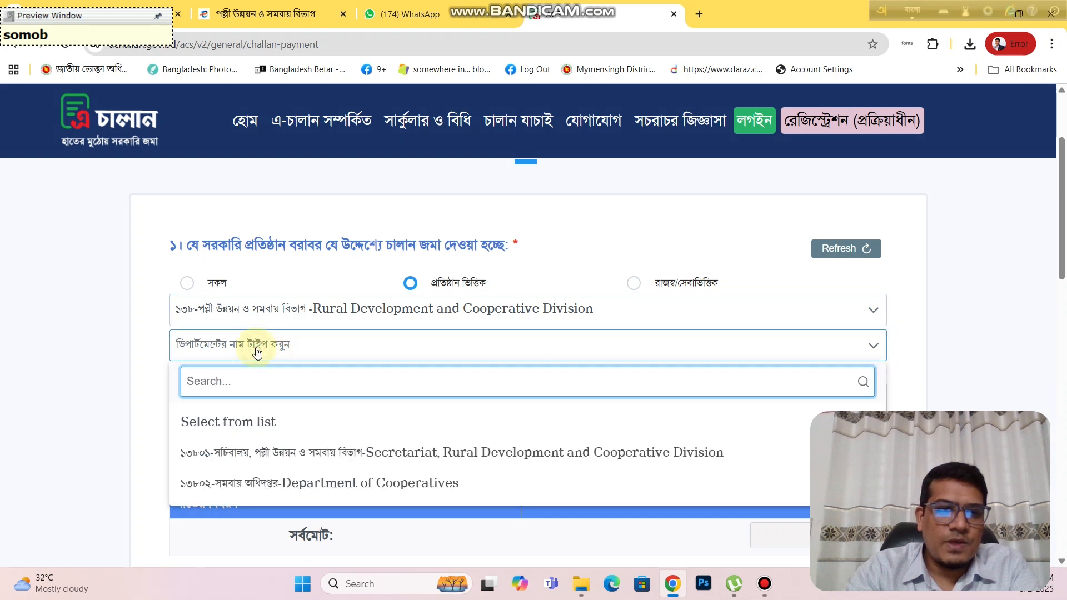
click(333, 485)
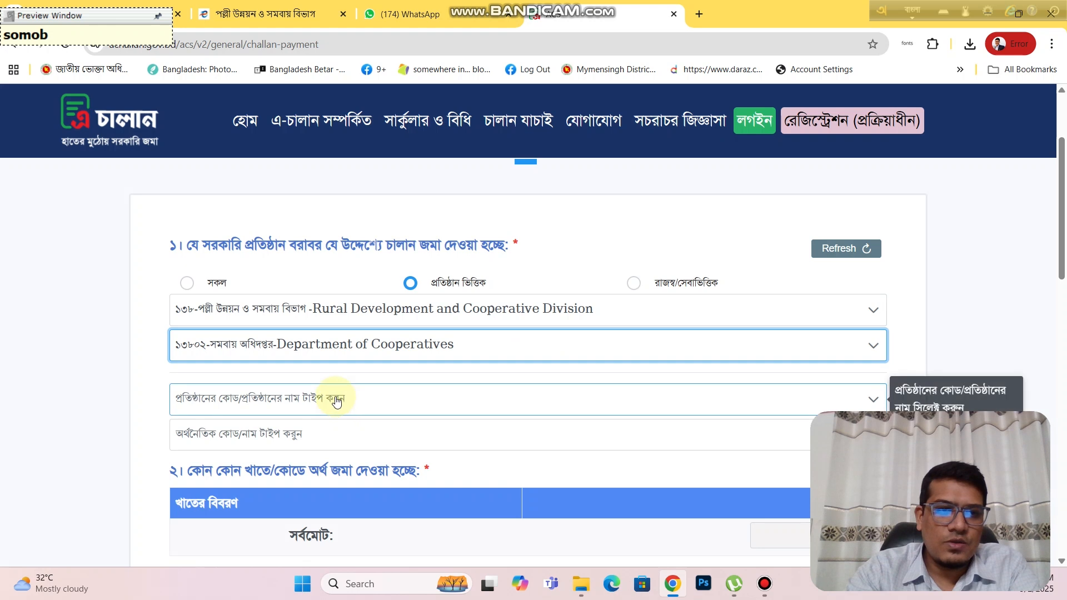
scroll(336, 401, down, 1)
click(336, 339)
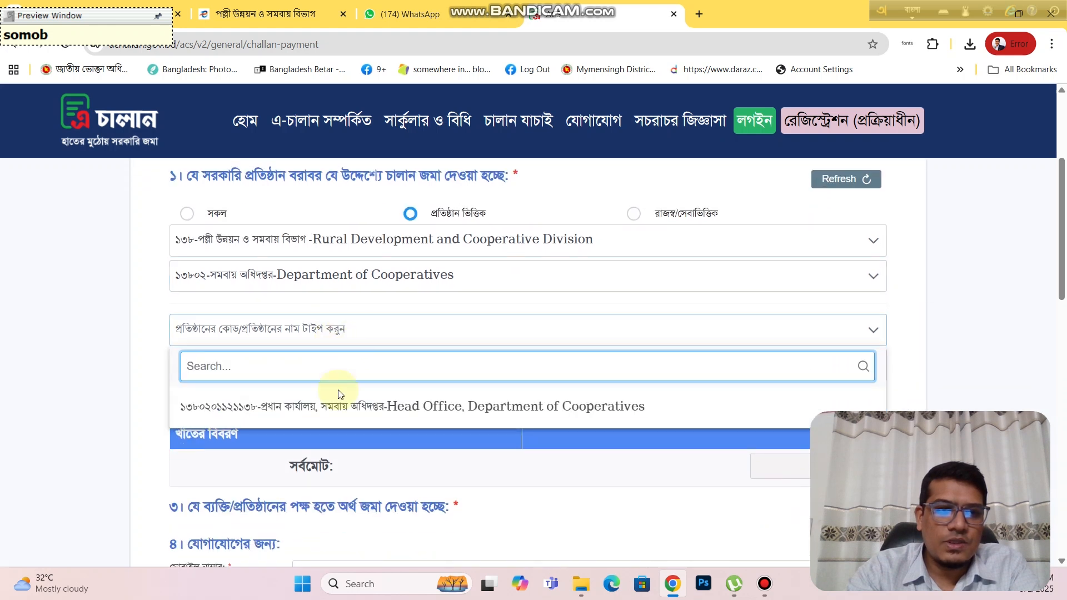
click(341, 407)
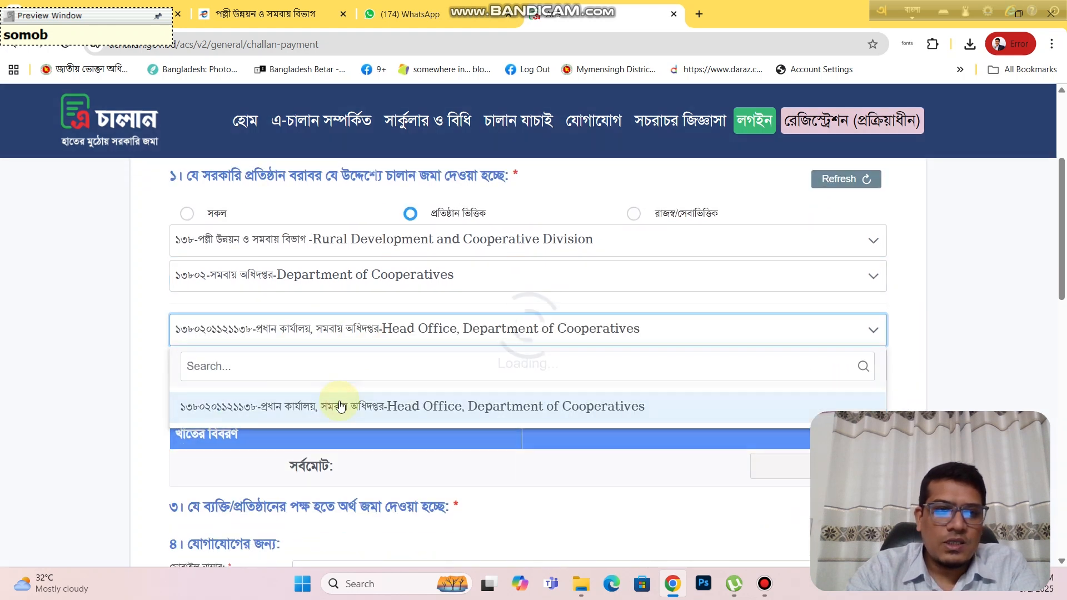
click(257, 365)
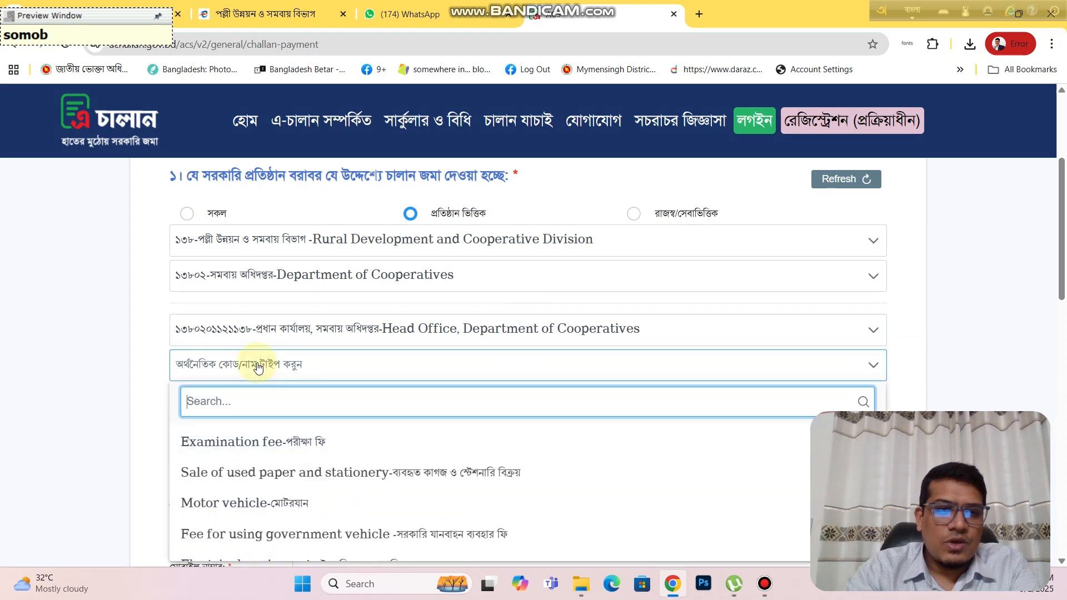
Step: Pick 'Non-profit organization registration fee' (code 1422204) from the economic code list
scroll(312, 340, down, 4)
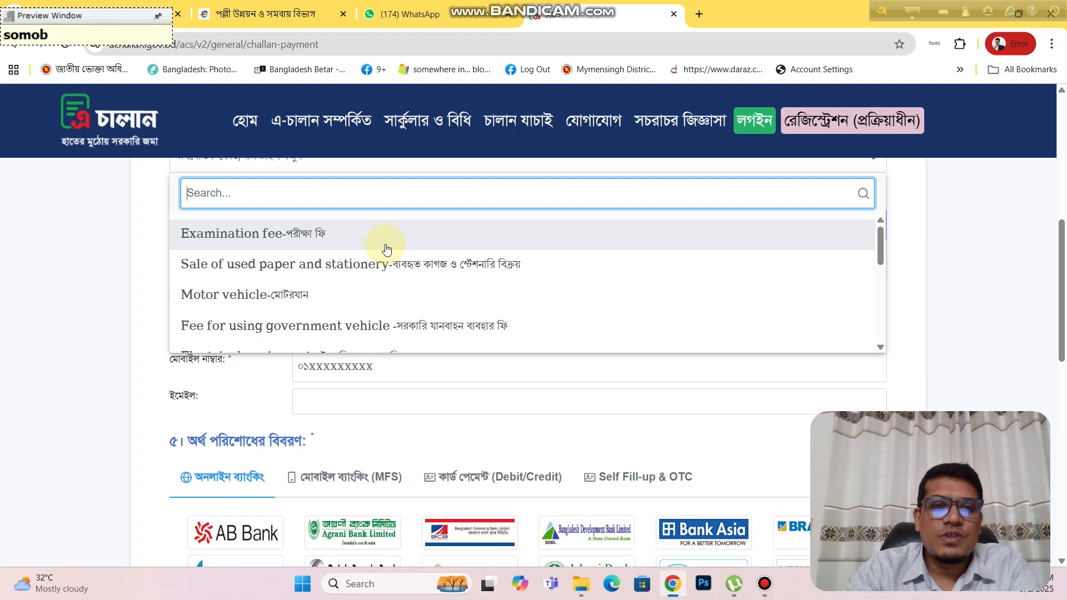
scroll(383, 247, down, 3)
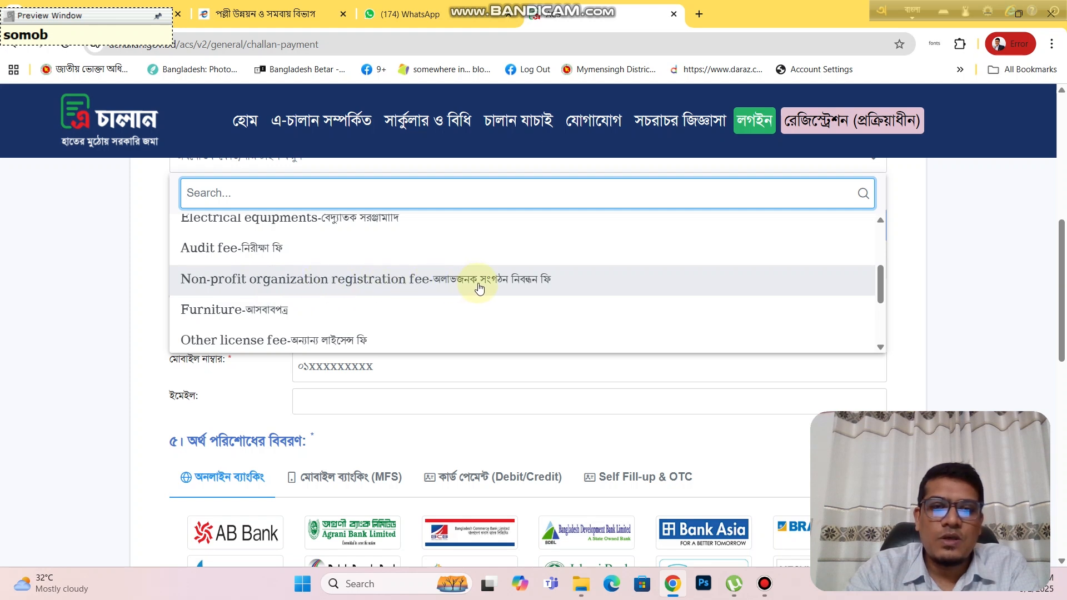
scroll(406, 289, down, 3)
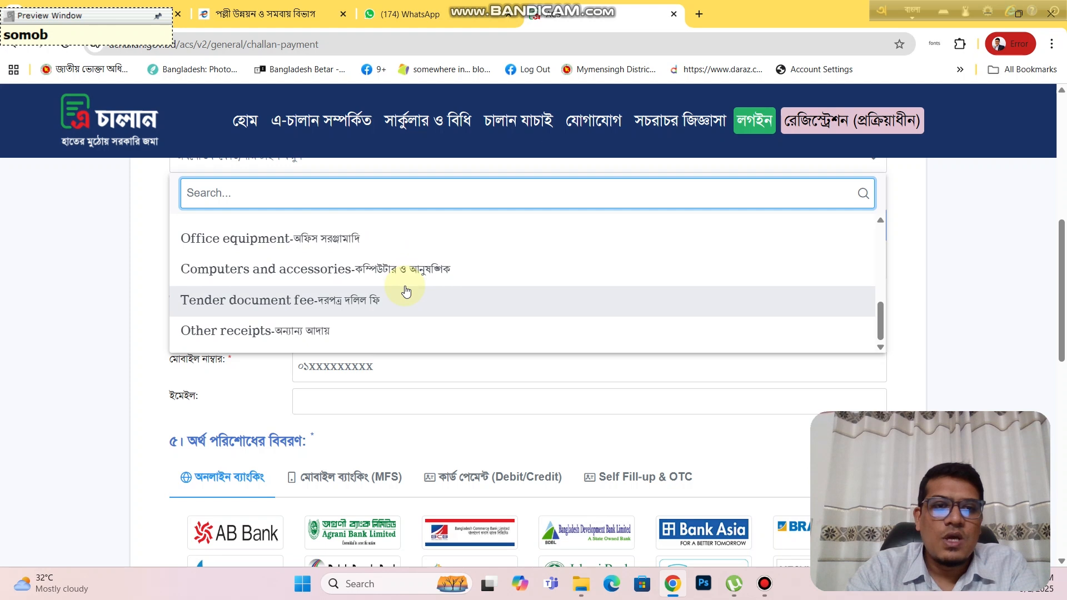
scroll(405, 290, up, 3)
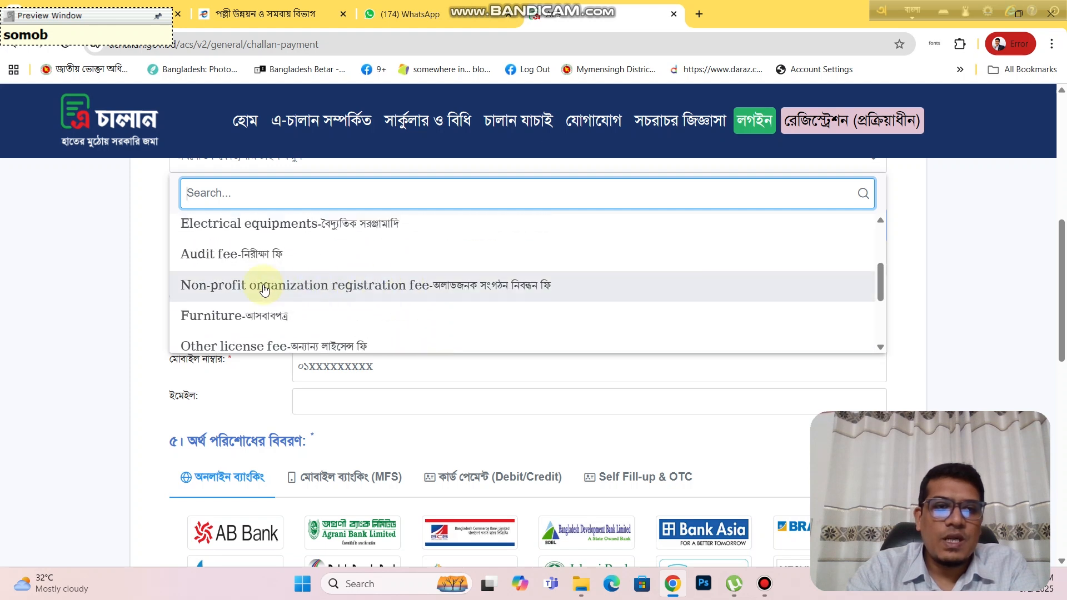
click(441, 285)
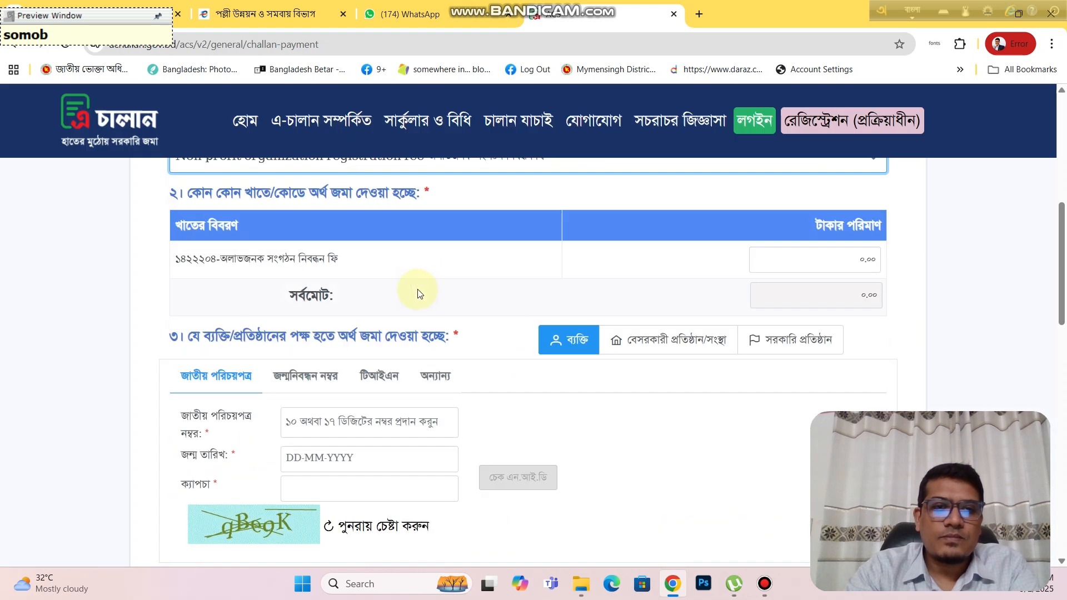
Step: Enter 300 as the registration fee amount so the grand total shows 300.00
scroll(416, 293, up, 1)
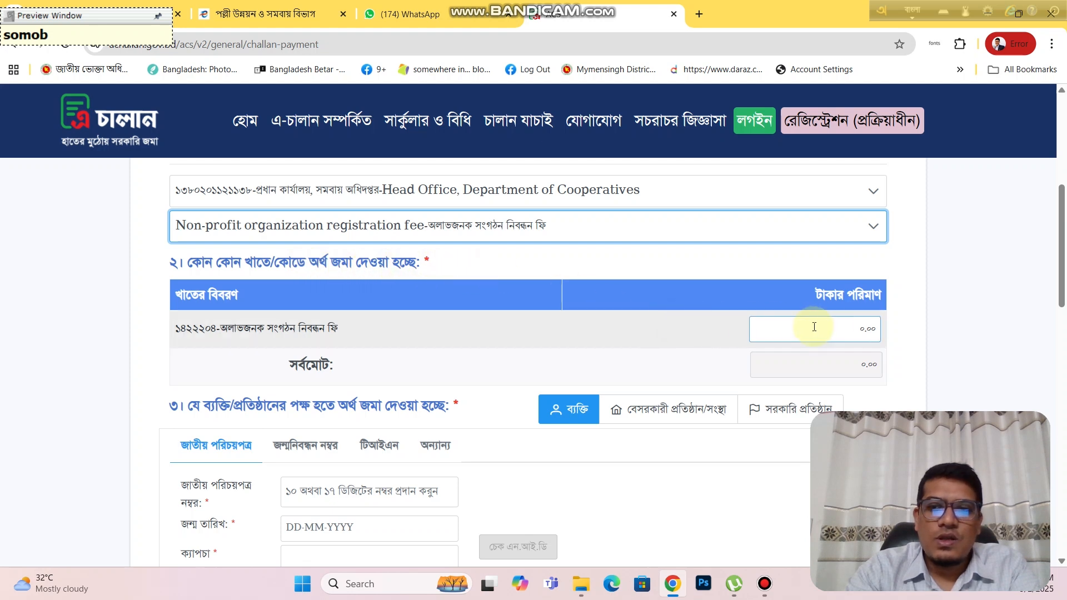
click(837, 327)
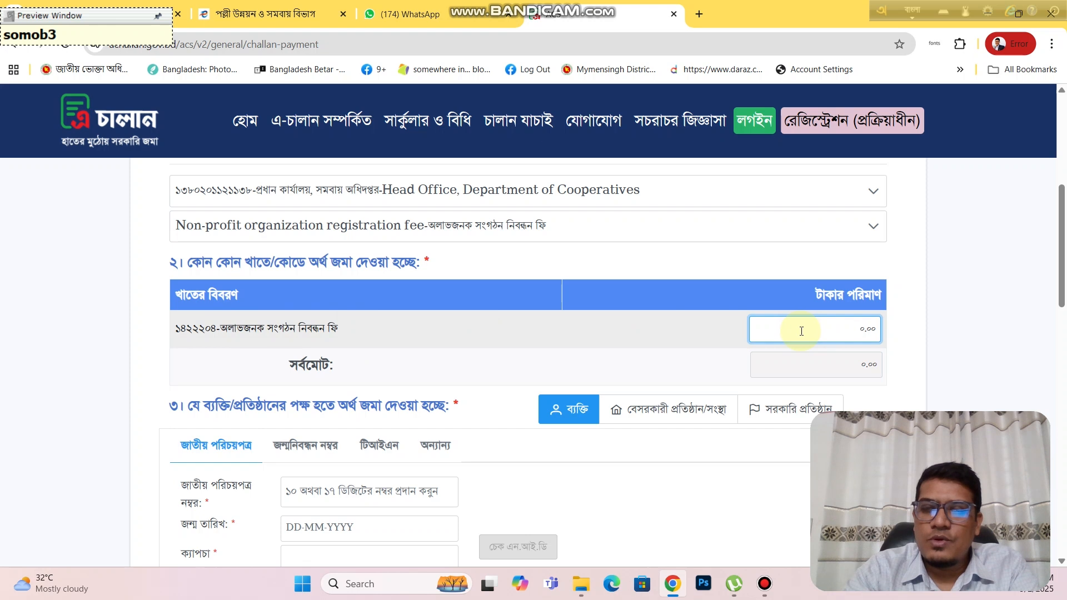
click(914, 11)
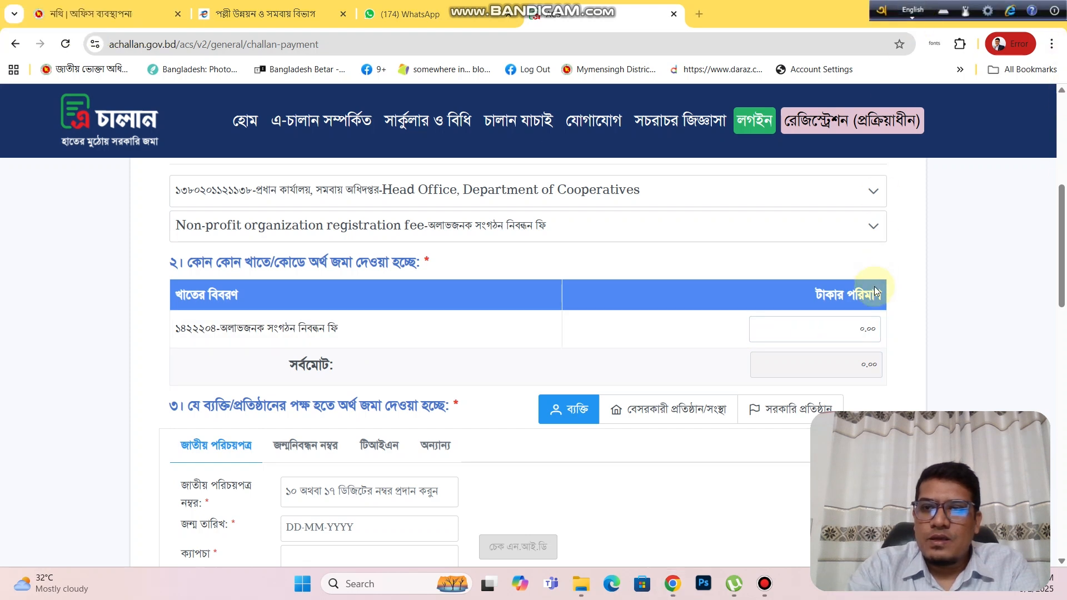
text(3)
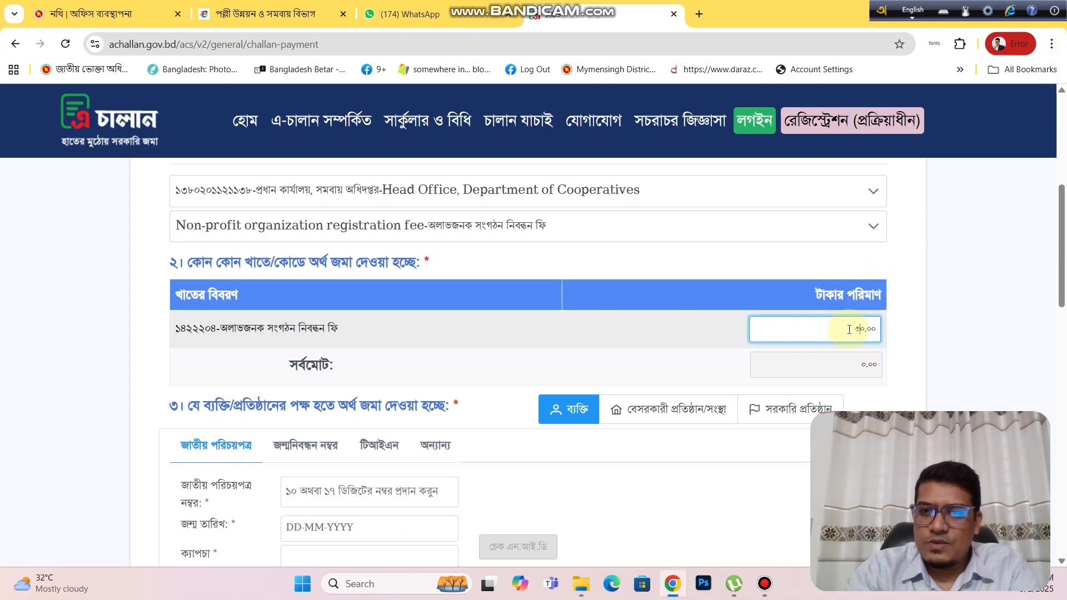
click(775, 361)
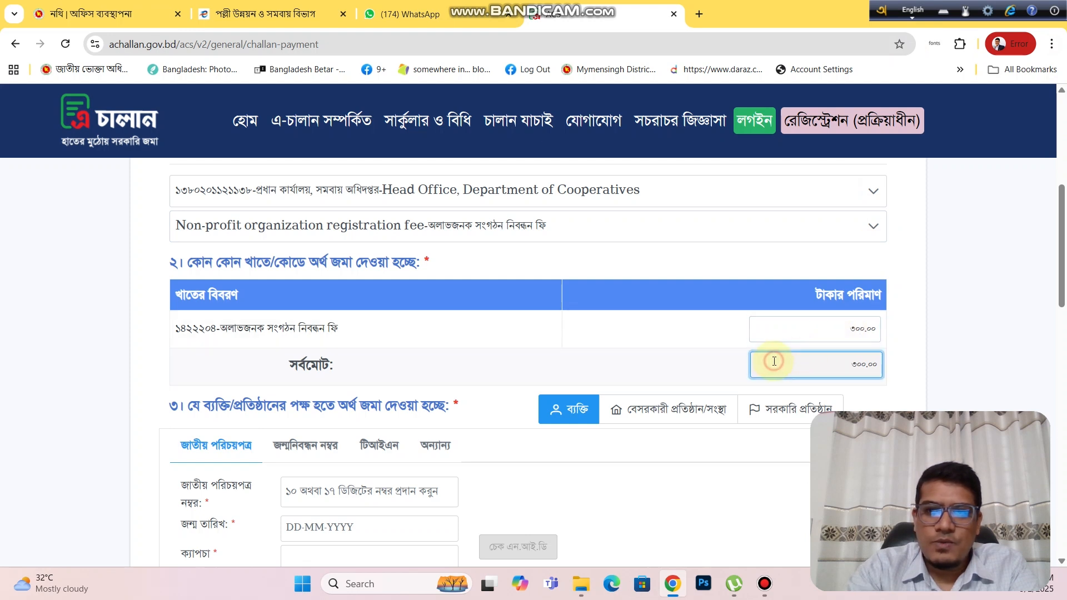
click(677, 361)
scroll(653, 350, down, 1)
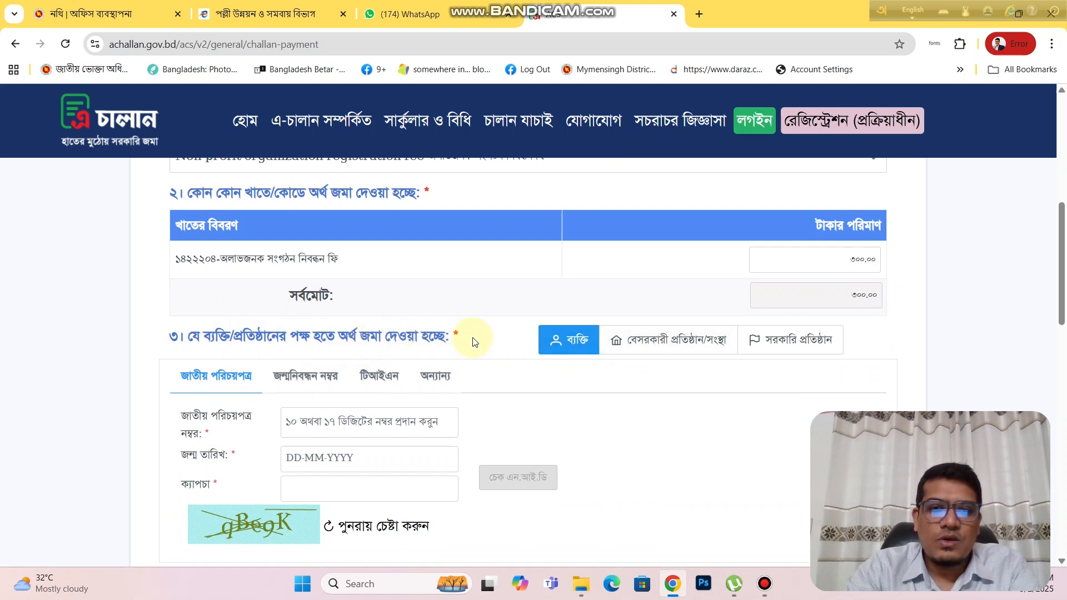
Step: Mark the depositor as a private organisation under Other, named ASHAR ALO COOPERATIVE SOCIETY LTD
click(662, 347)
scroll(500, 339, down, 2)
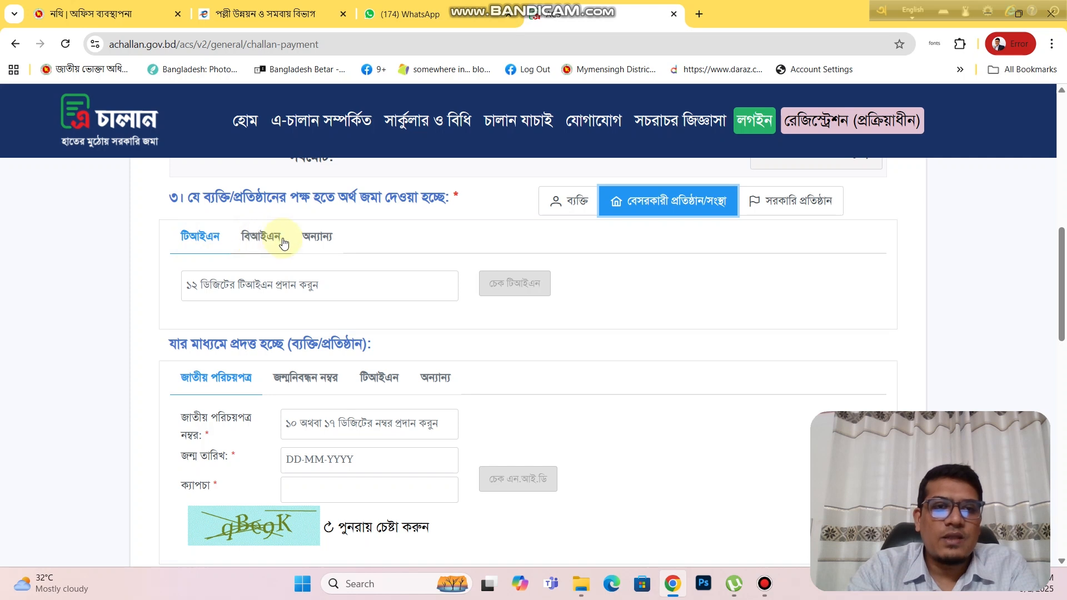
click(314, 240)
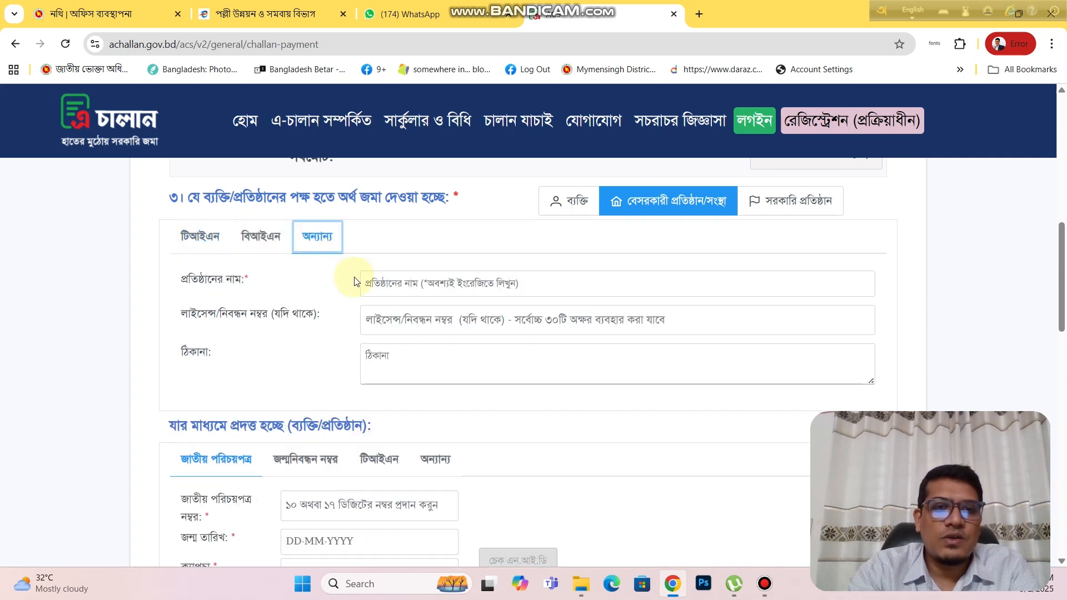
click(392, 285)
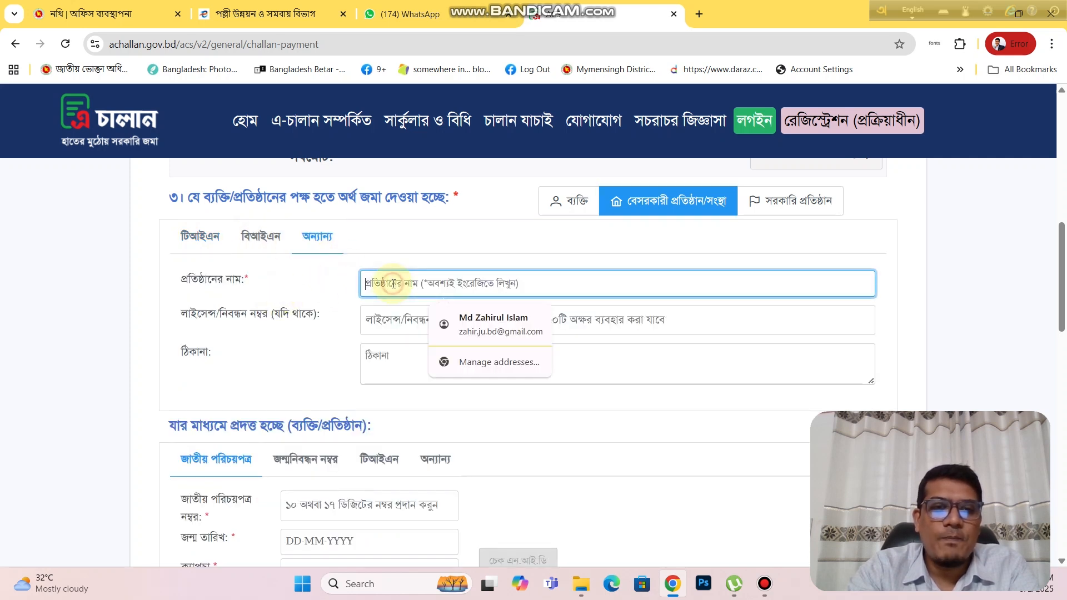
click(338, 286)
click(395, 289)
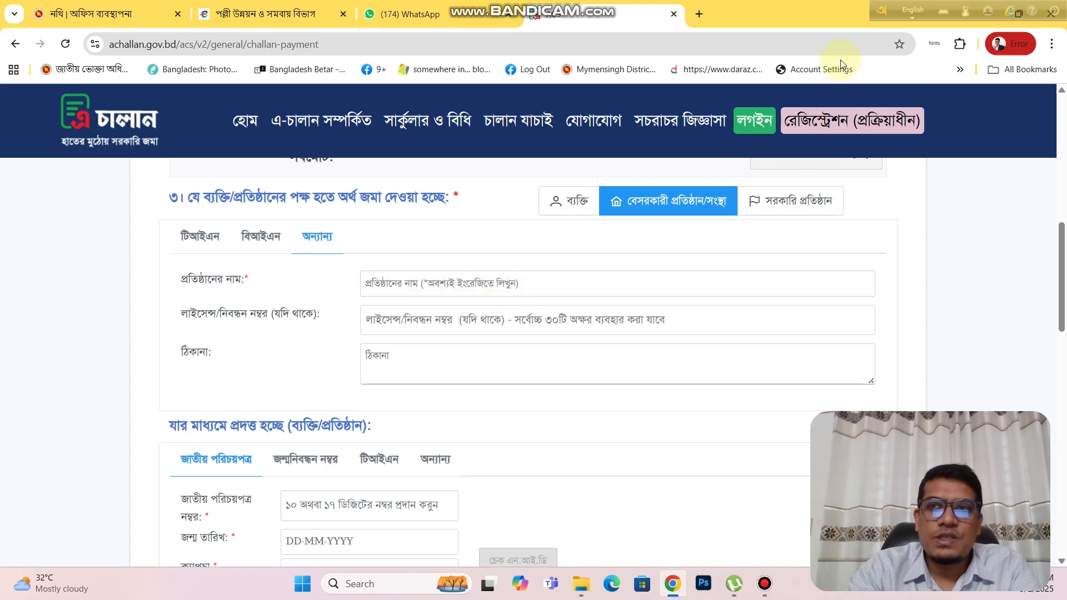
click(400, 286)
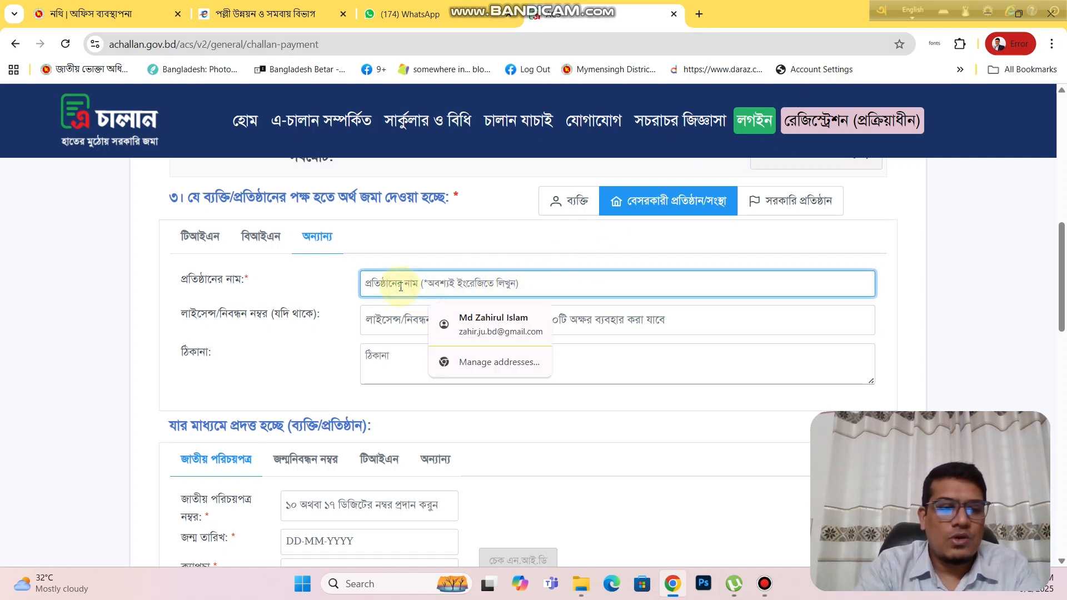
text(Asha)
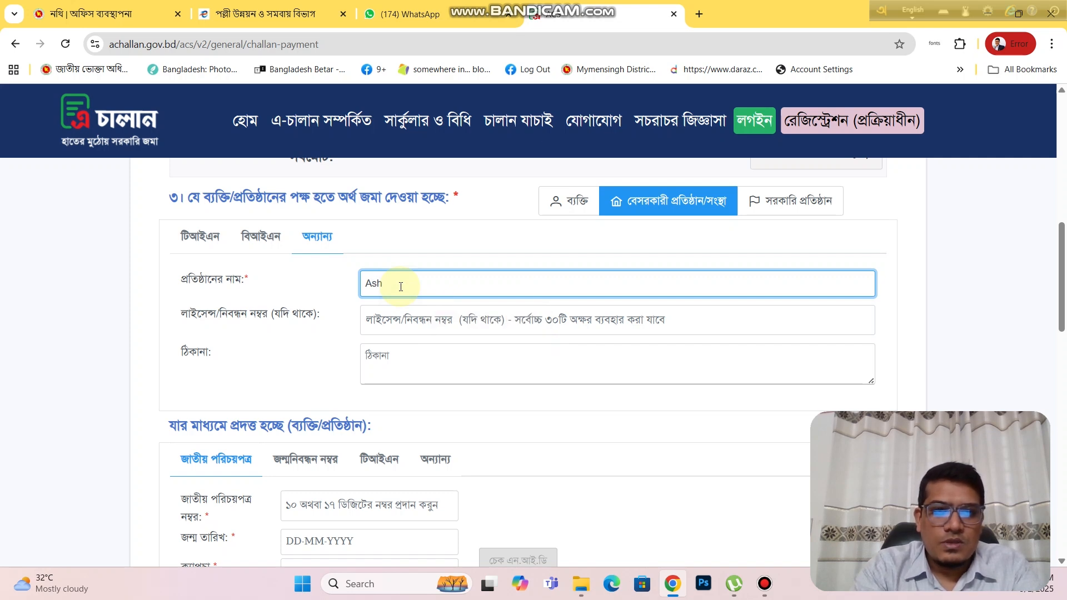
key(BackSpace)
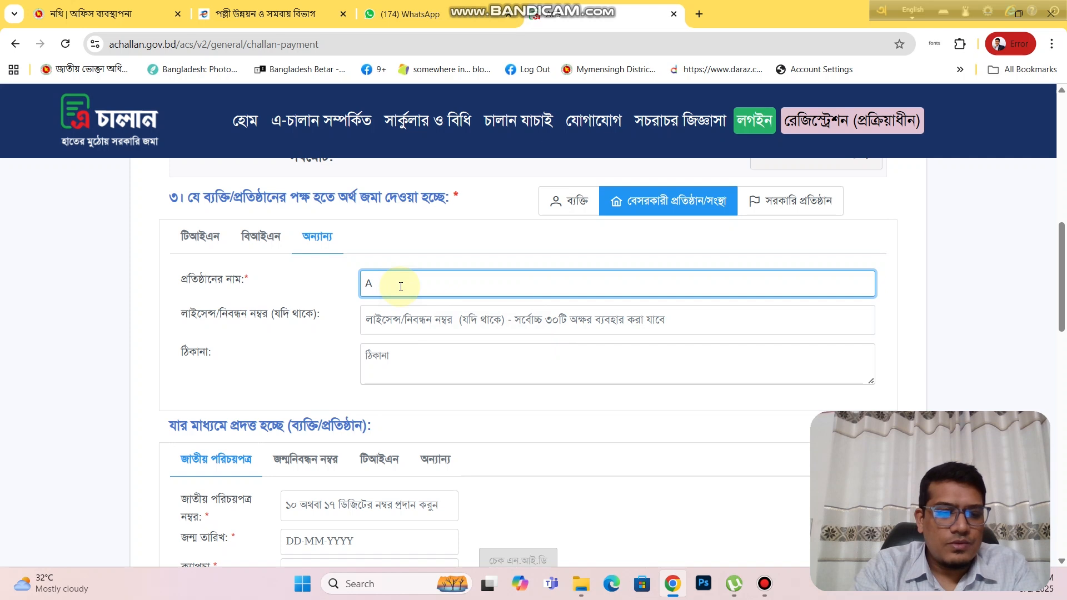
text(SHA)
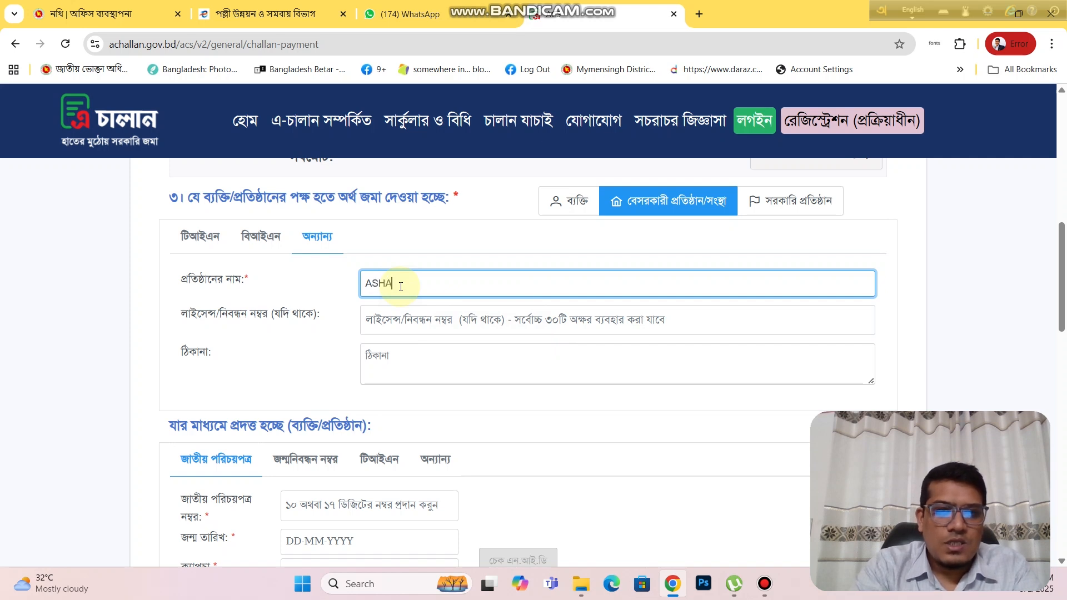
text(R ALO)
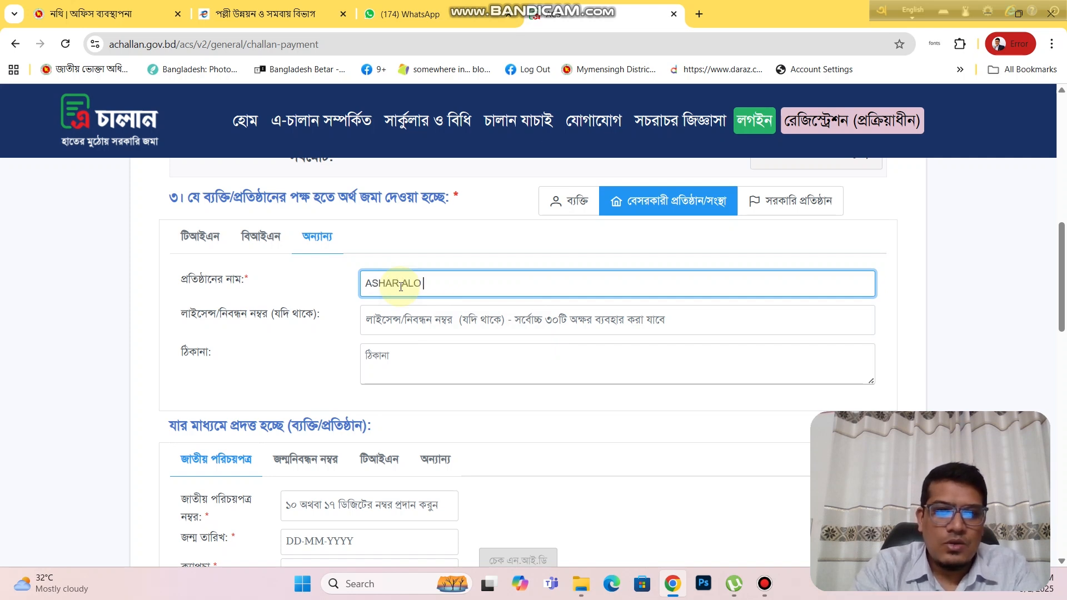
text( COOPERAT)
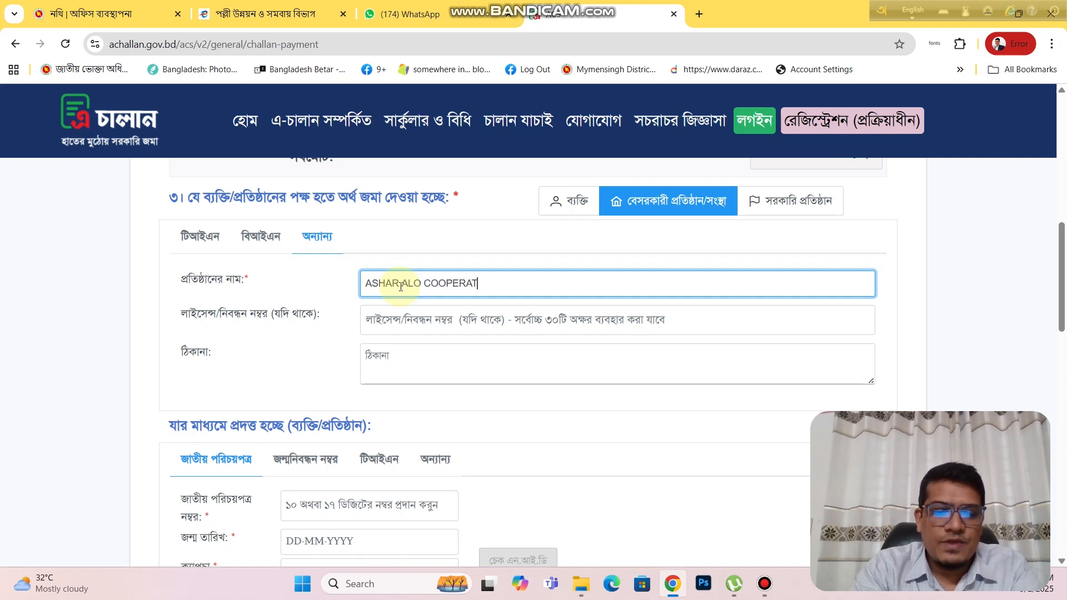
text(IVE SOCIETY)
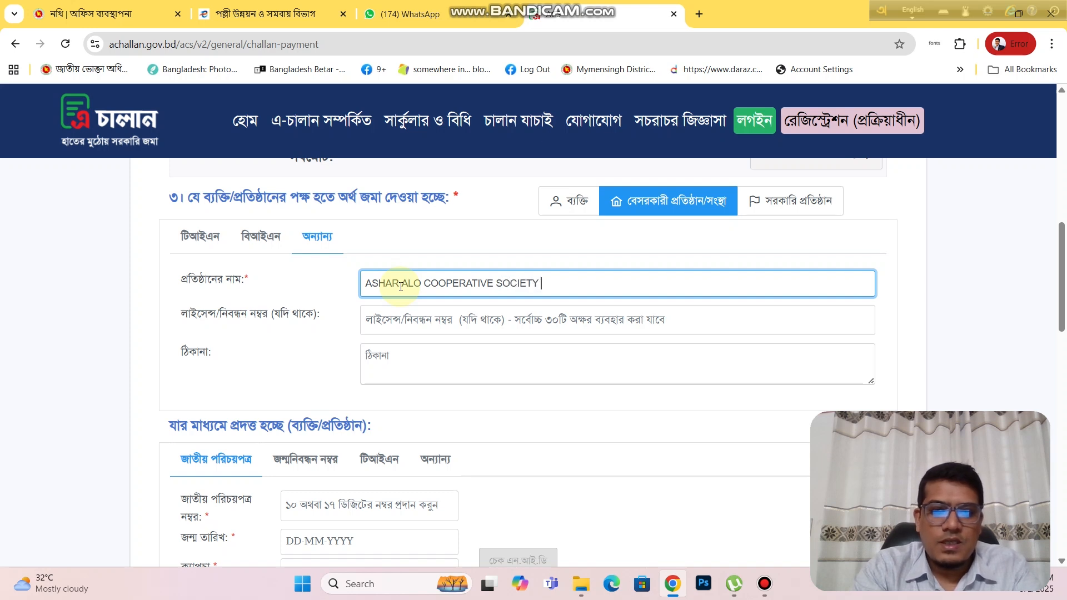
text( LTD.)
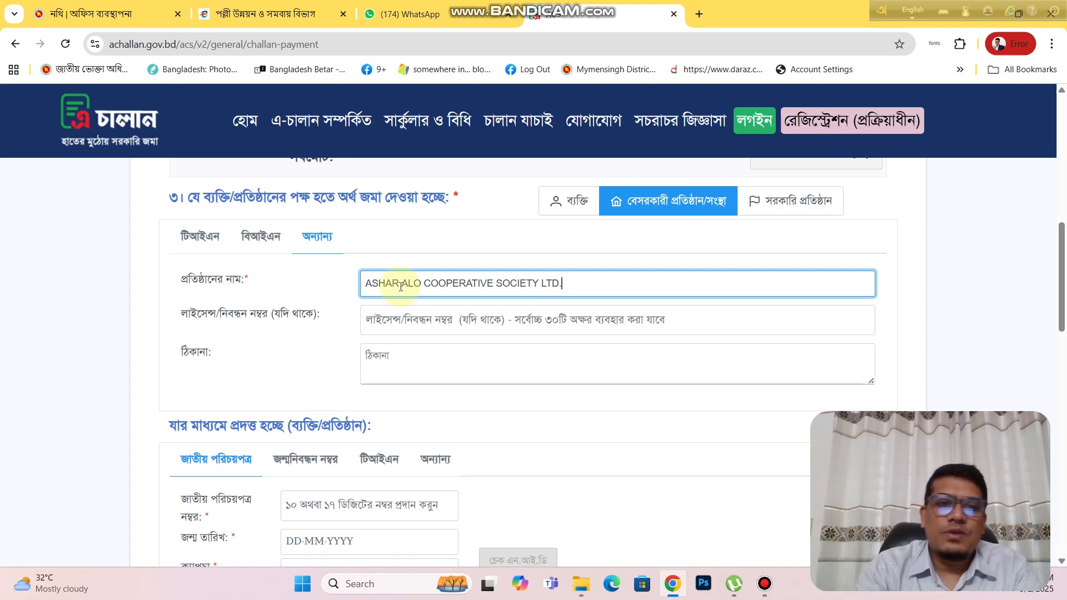
Step: Fill in the organisation's address in the depositor address field
click(391, 329)
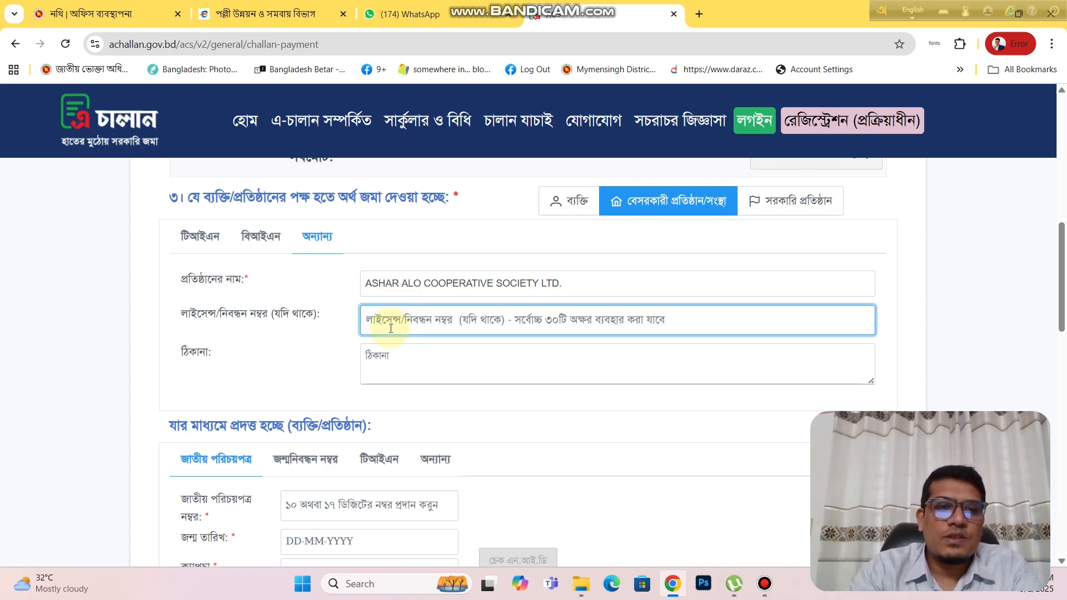
click(402, 353)
click(402, 352)
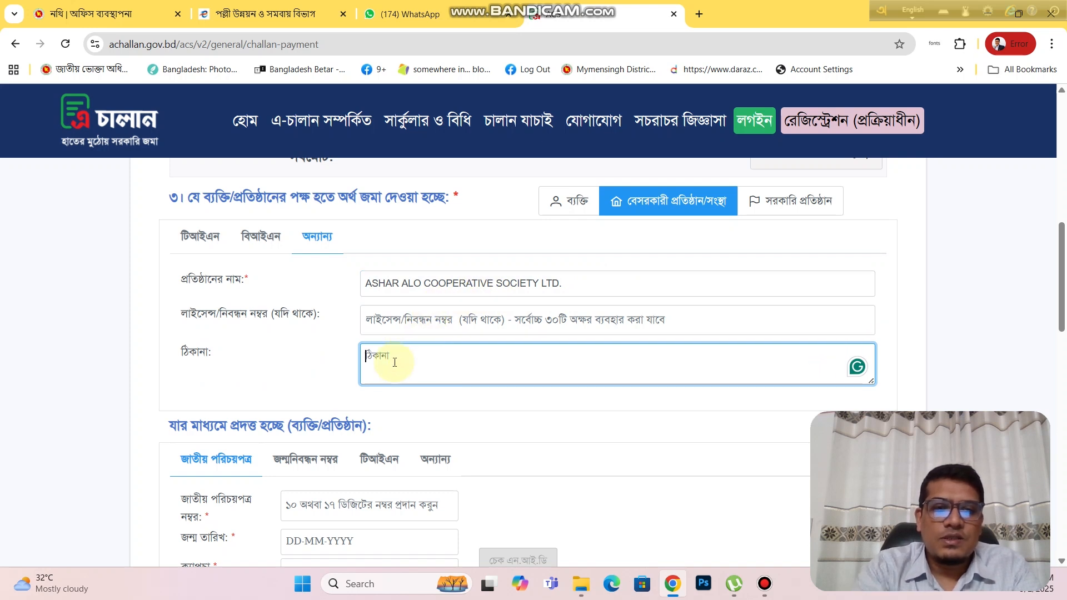
text(ABC,)
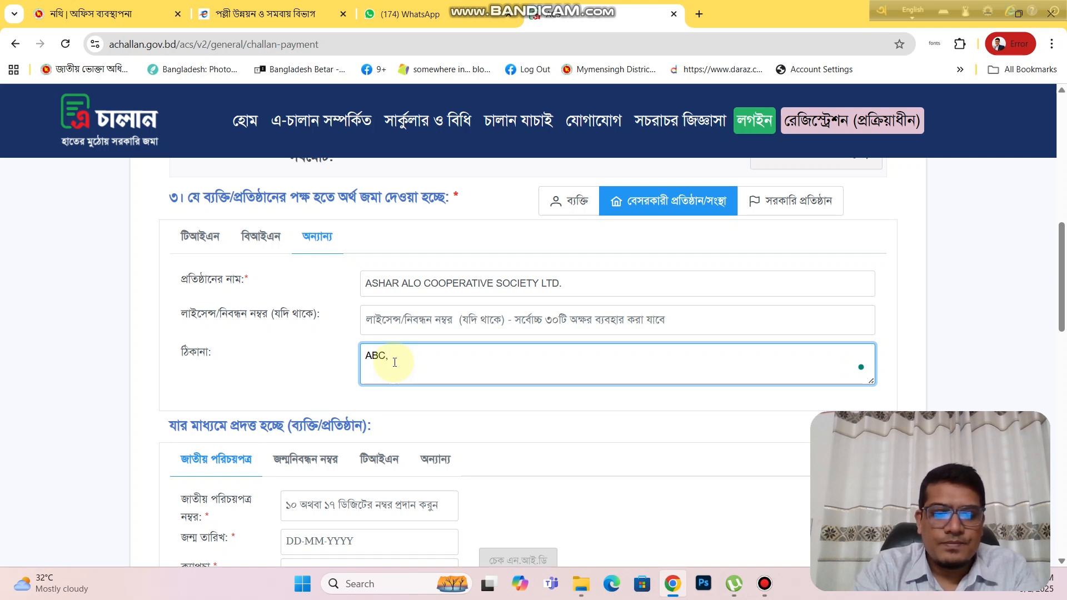
text( DEF)
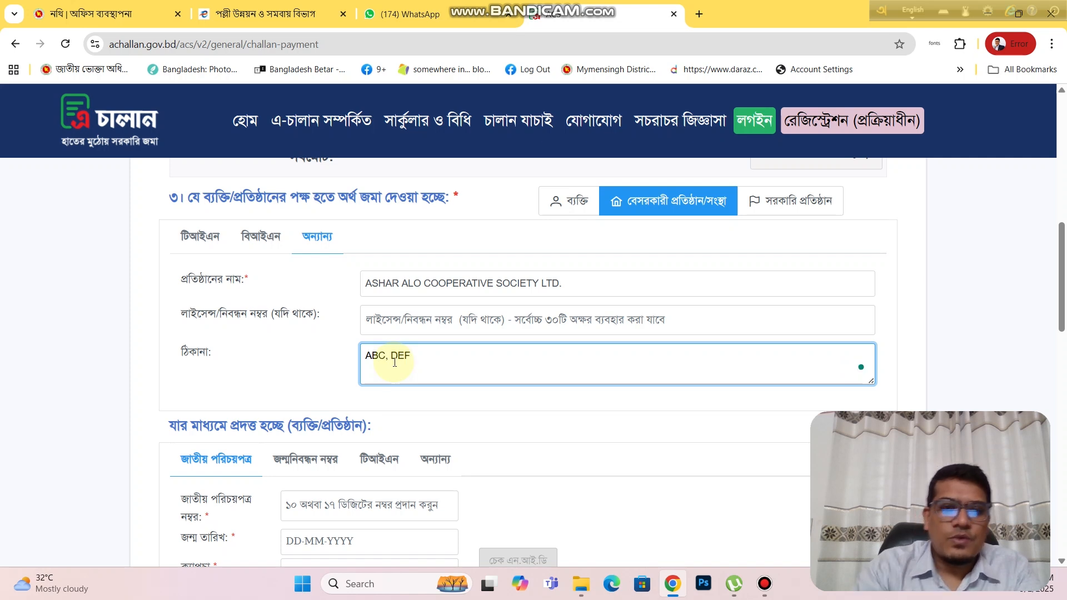
click(327, 374)
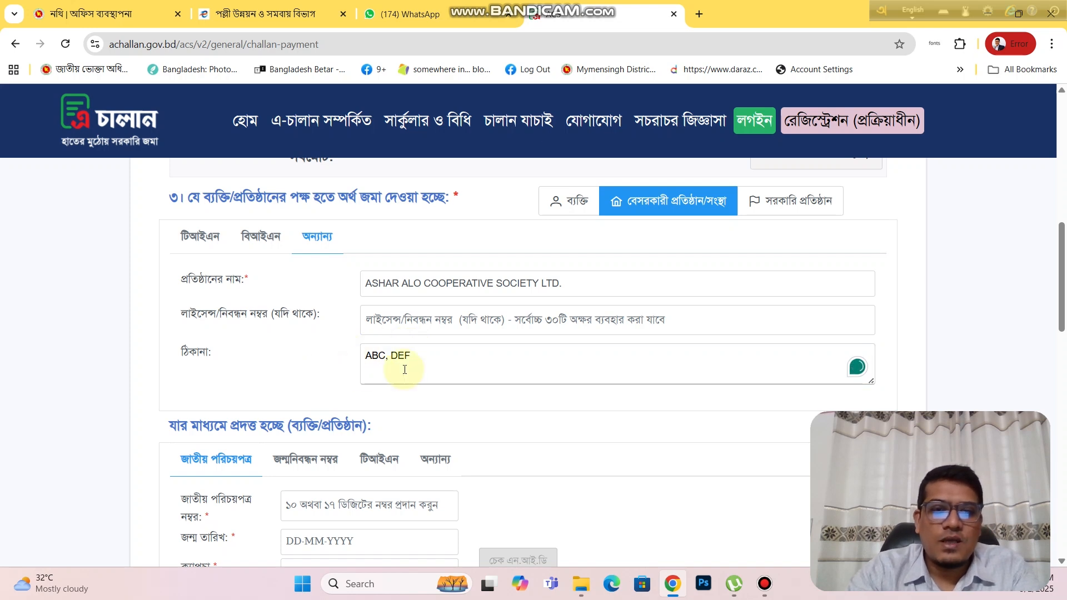
scroll(423, 367, down, 3)
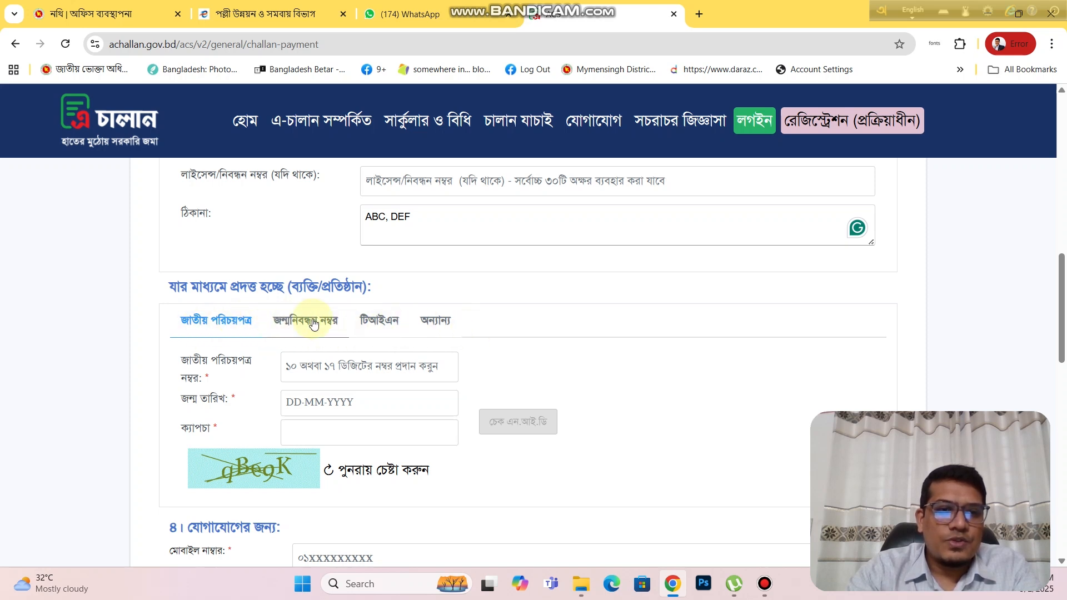
click(303, 369)
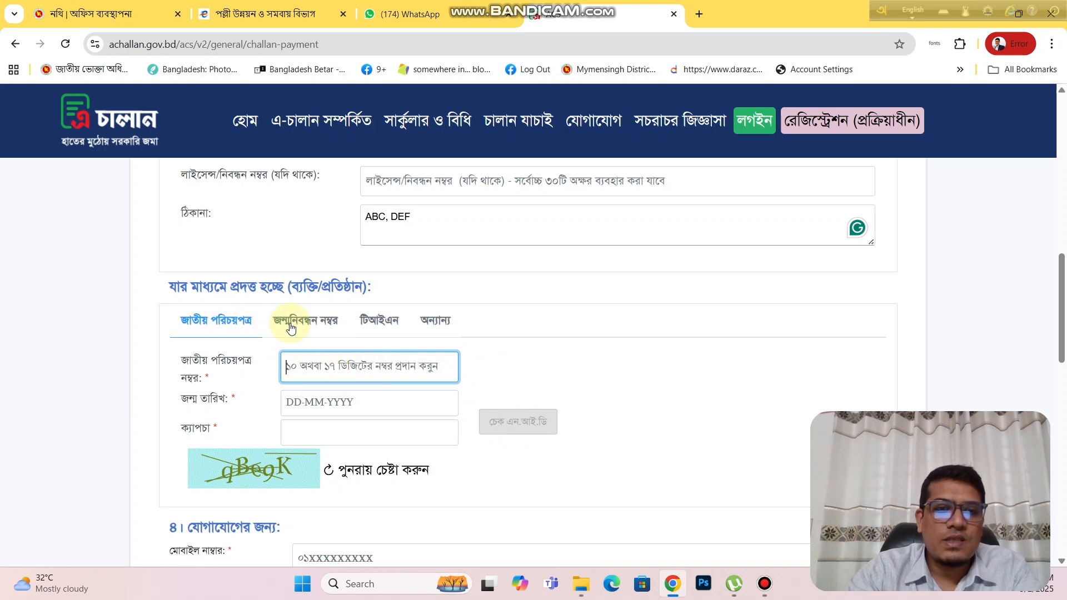
Step: Set the payer to Other identification and enter the payer's ID number and full name
click(436, 327)
click(389, 366)
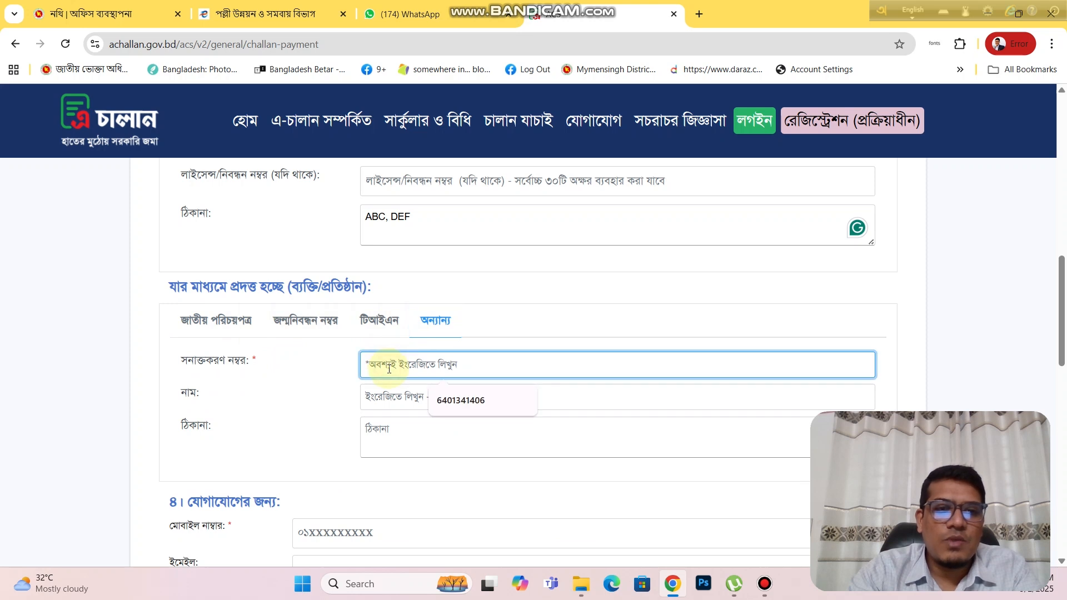
text(123456)
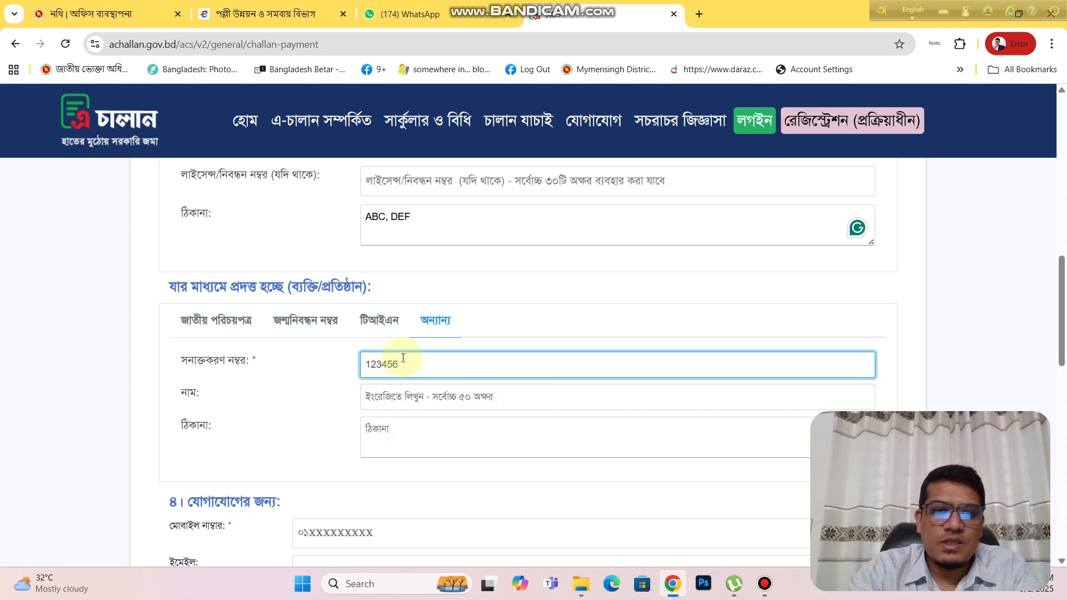
click(409, 396)
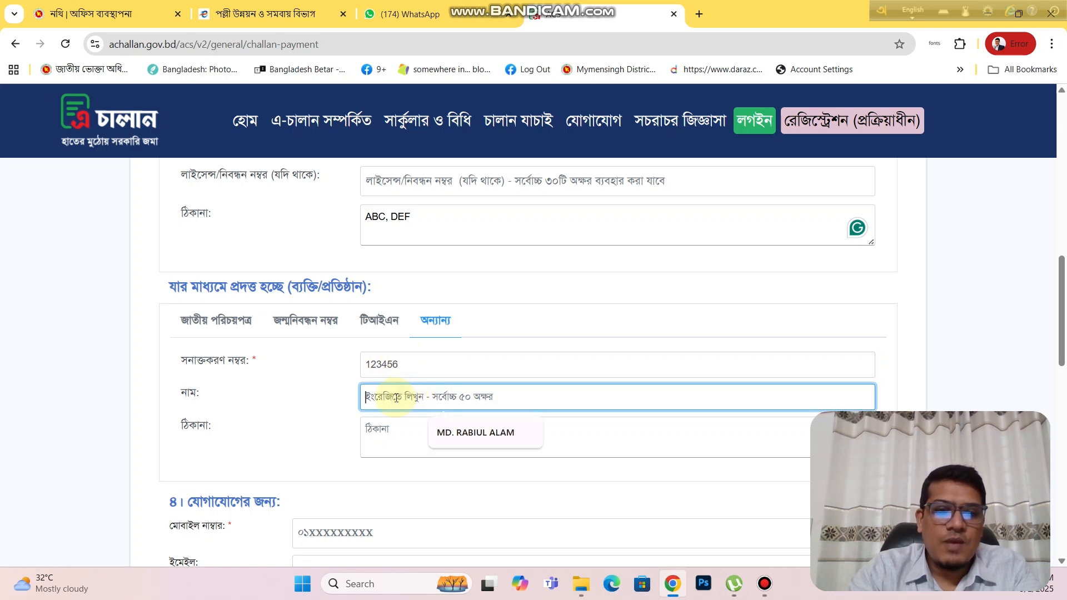
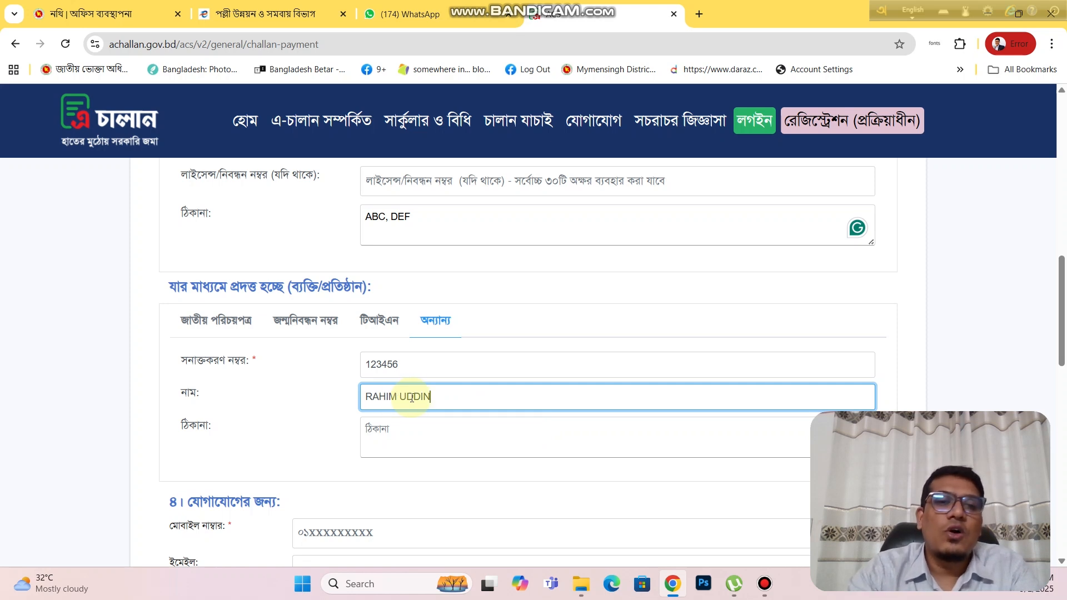
click(356, 396)
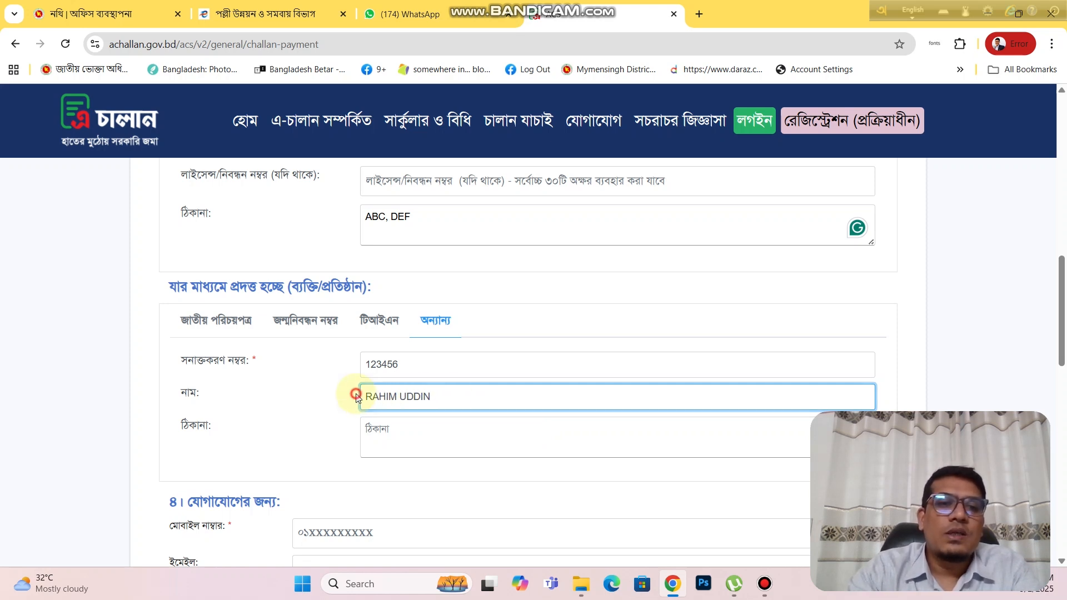
click(412, 364)
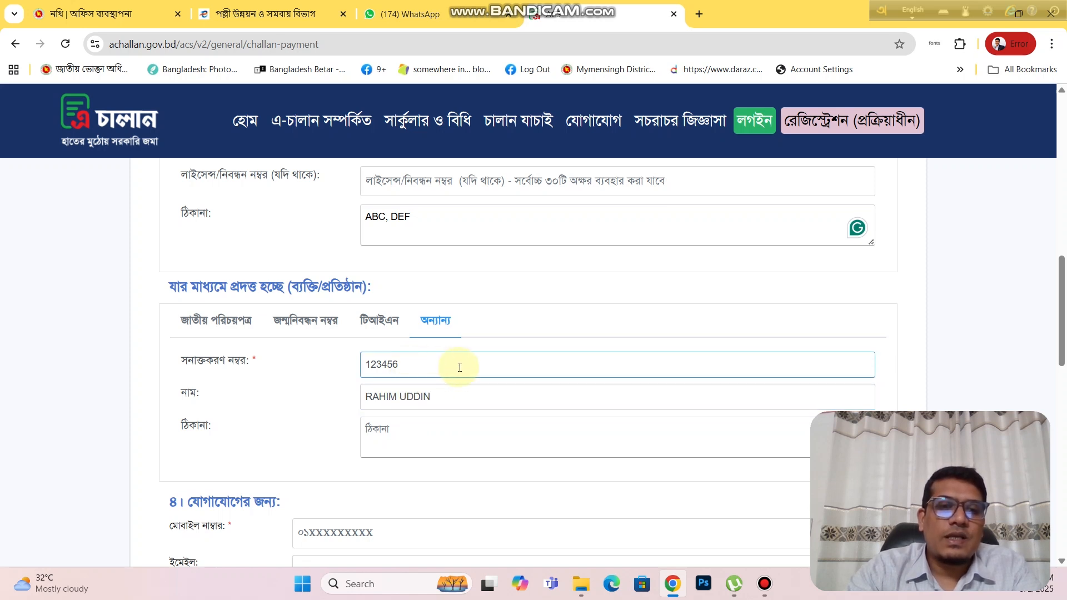
click(398, 436)
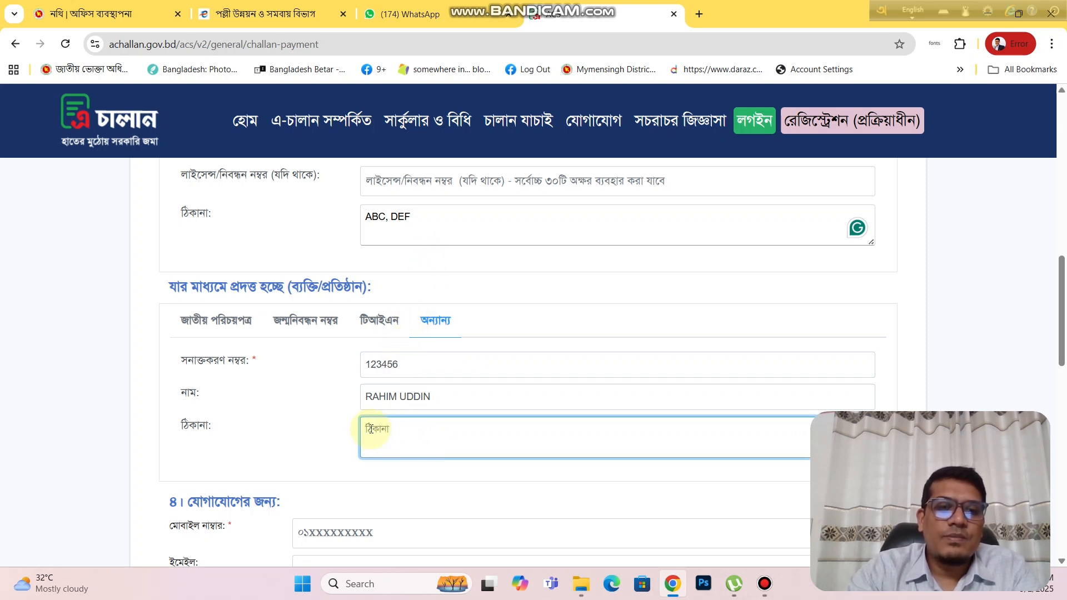
click(305, 434)
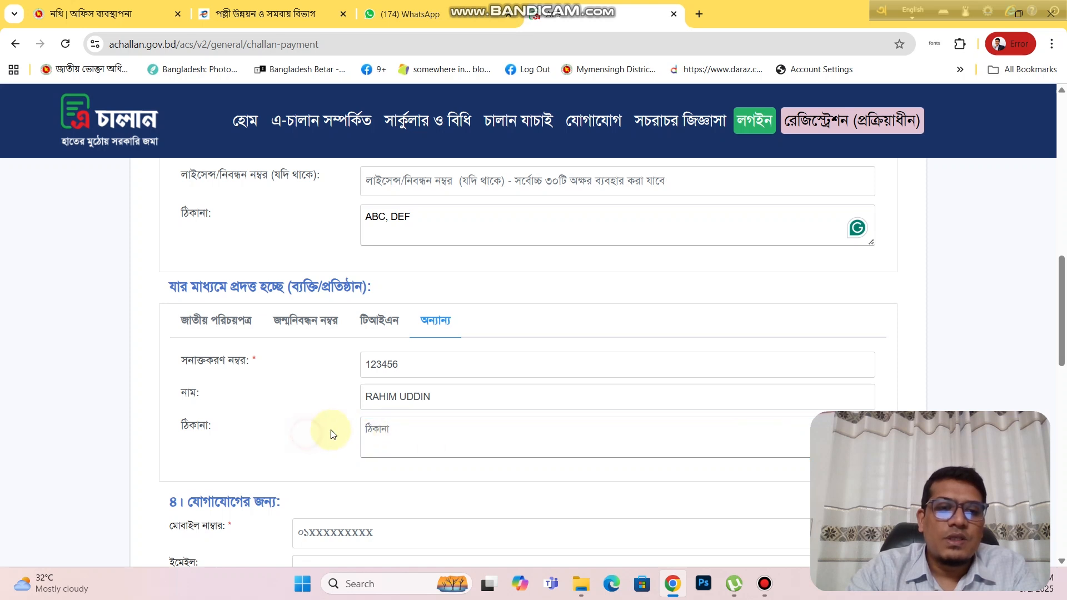
scroll(331, 431, down, 3)
Step: Replace the sample digits with the payer's mobile number, leaving the e-mail field empty
click(329, 323)
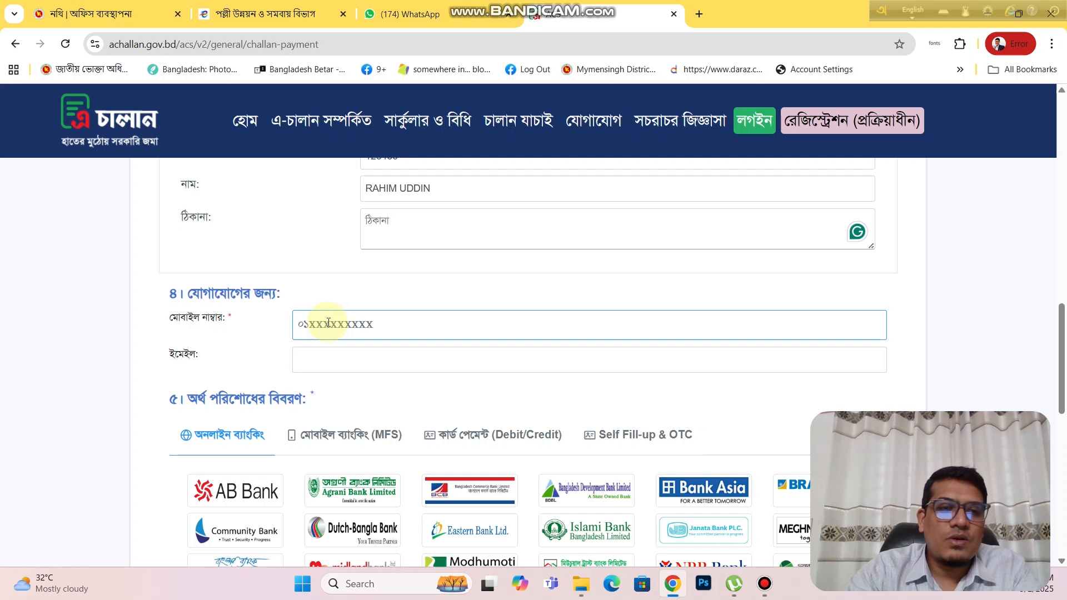
click(329, 323)
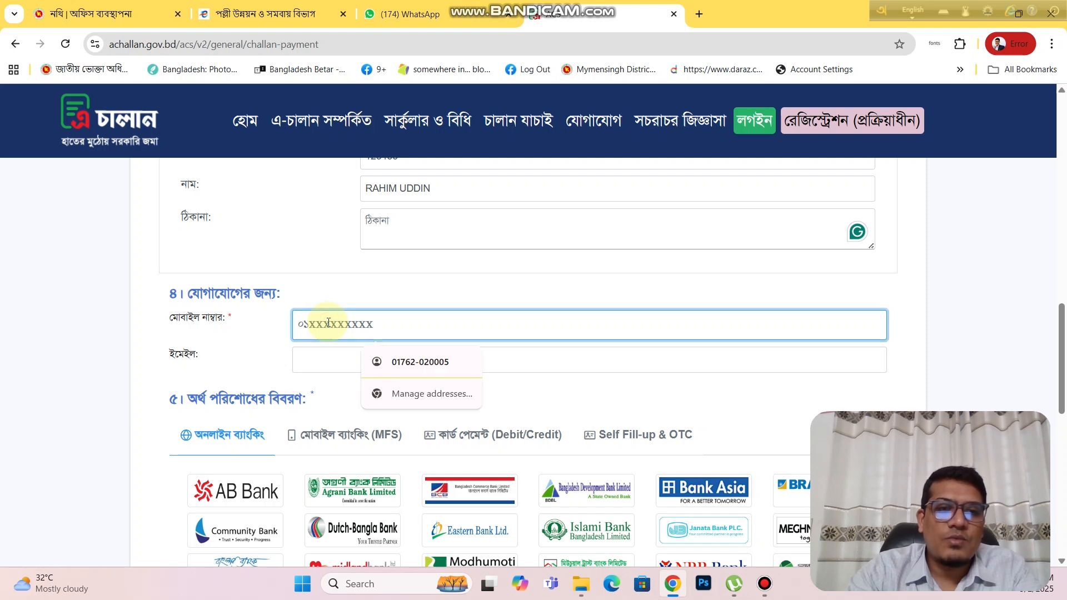
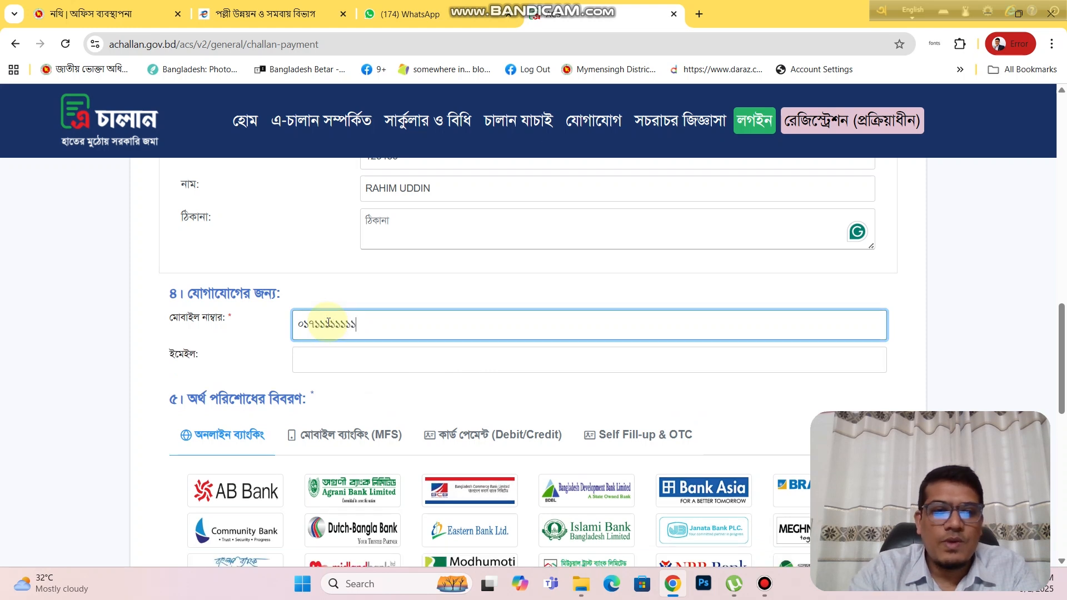
scroll(329, 322, up, 1)
click(288, 357)
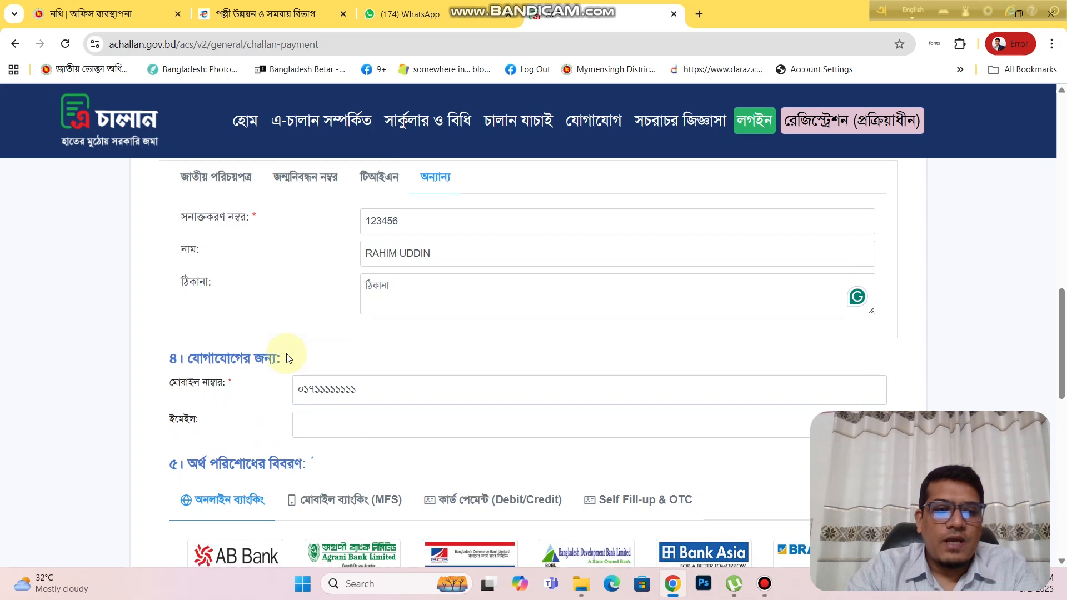
scroll(289, 351, down, 2)
click(310, 295)
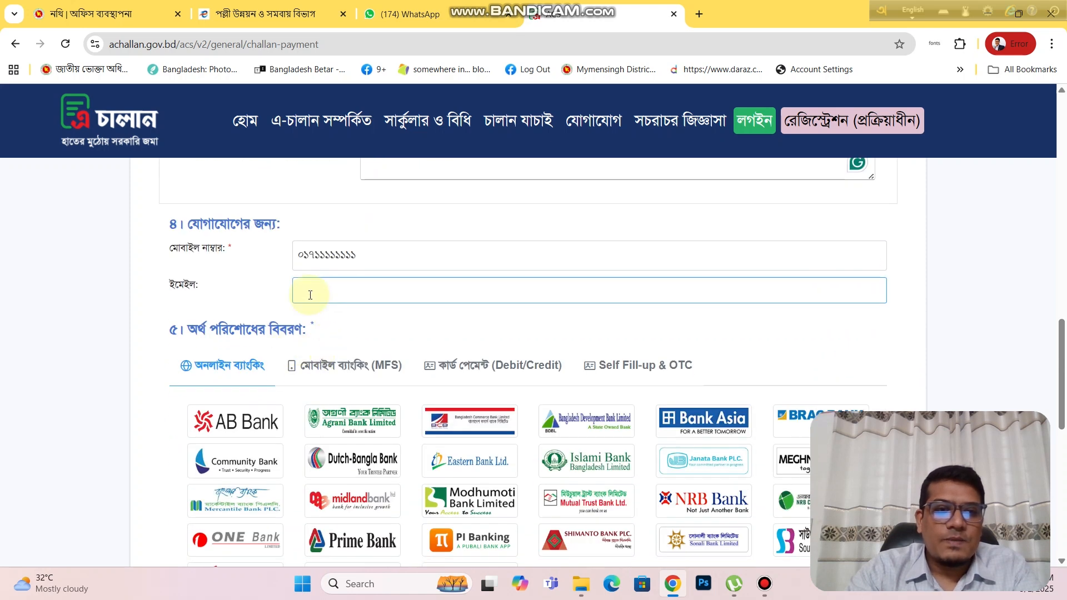
click(289, 304)
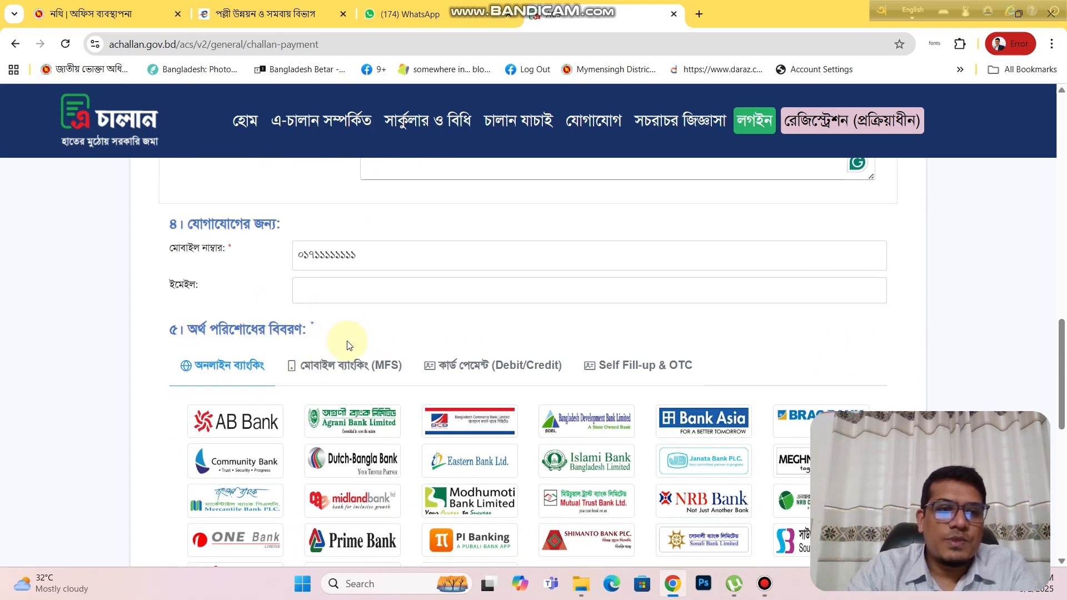
scroll(281, 364, down, 1)
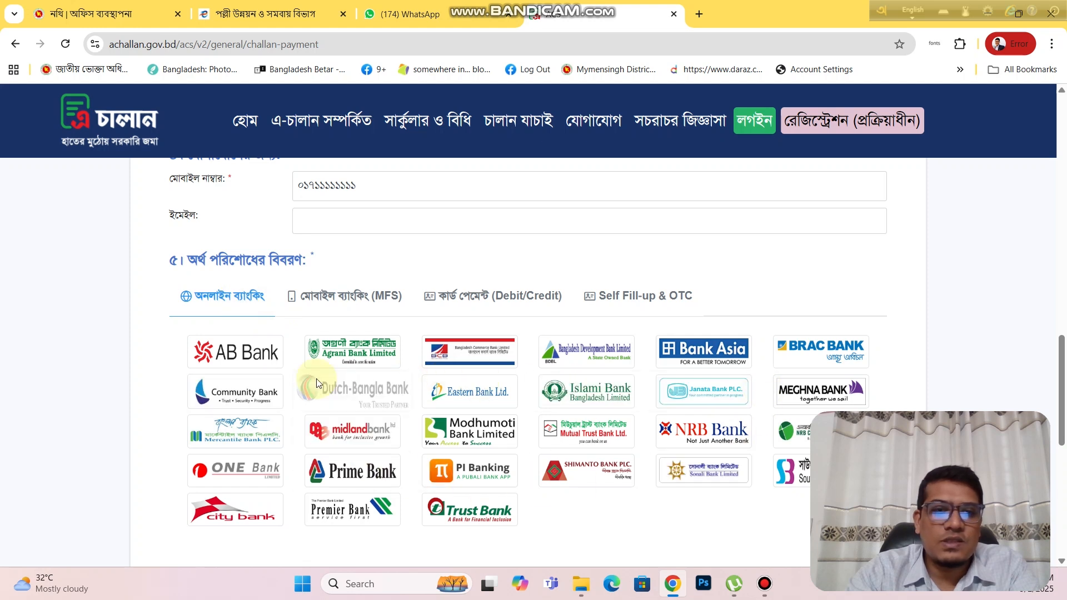
Step: Choose ব্যাংক কাউন্টারে জমা under Self Fill-up & OTC and confirm with Yes
click(330, 297)
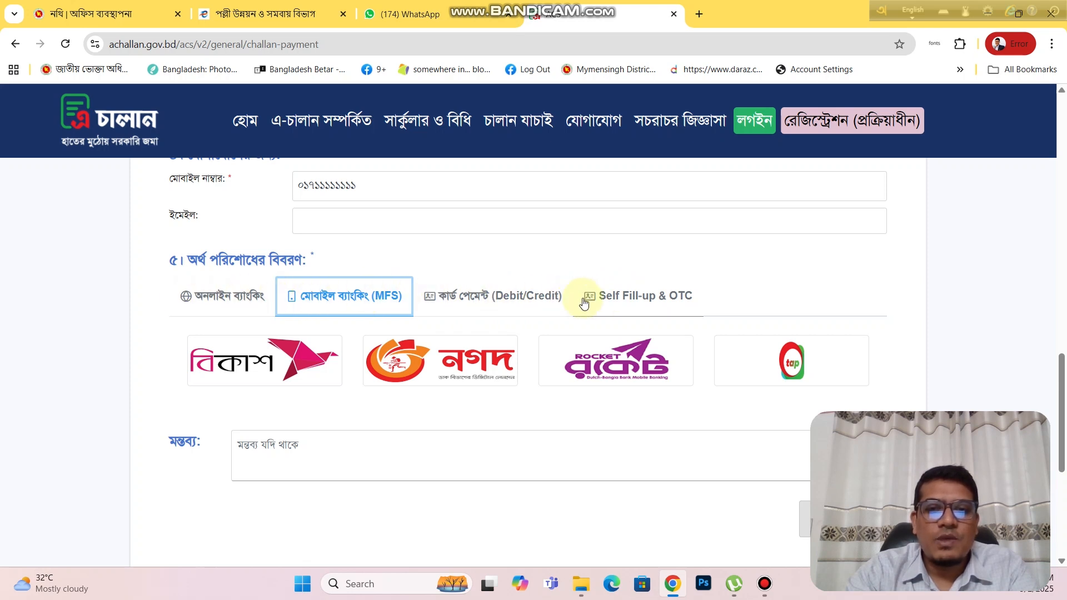
click(617, 304)
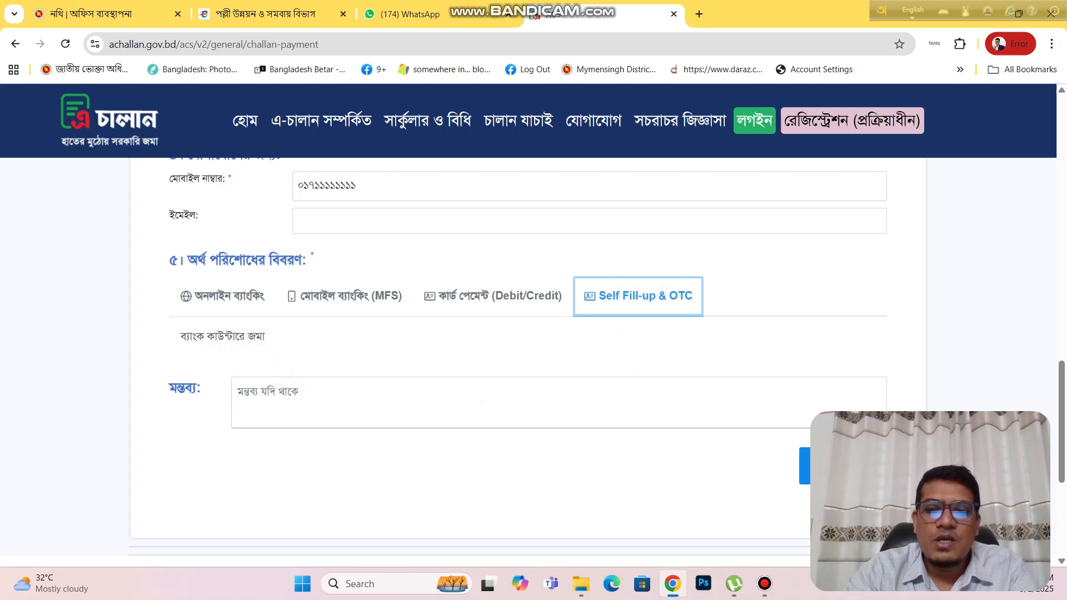
click(843, 466)
click(753, 368)
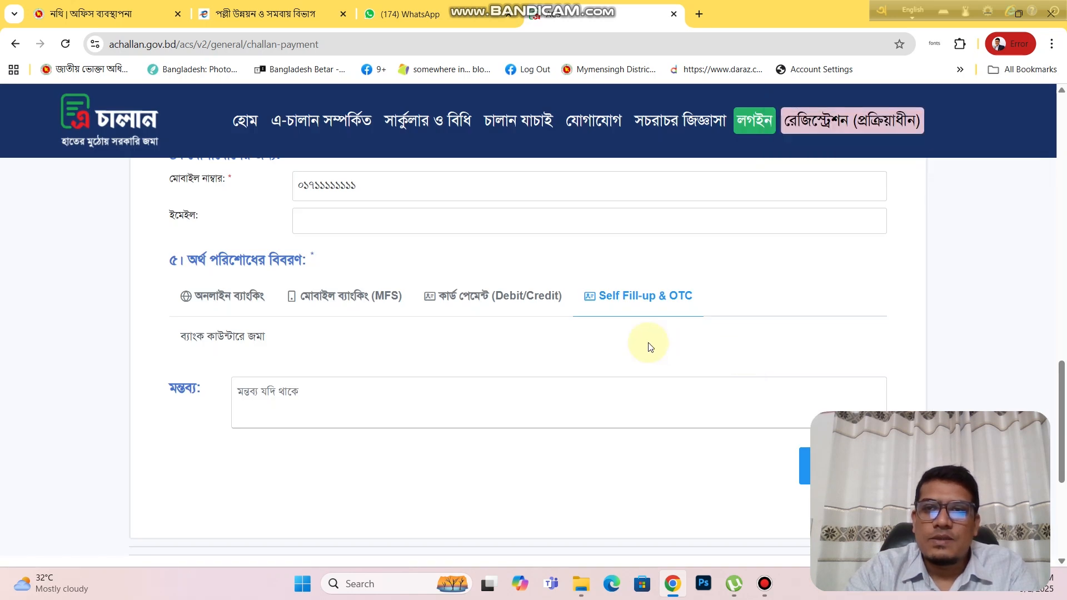
scroll(644, 346, up, 1)
scroll(643, 346, up, 10)
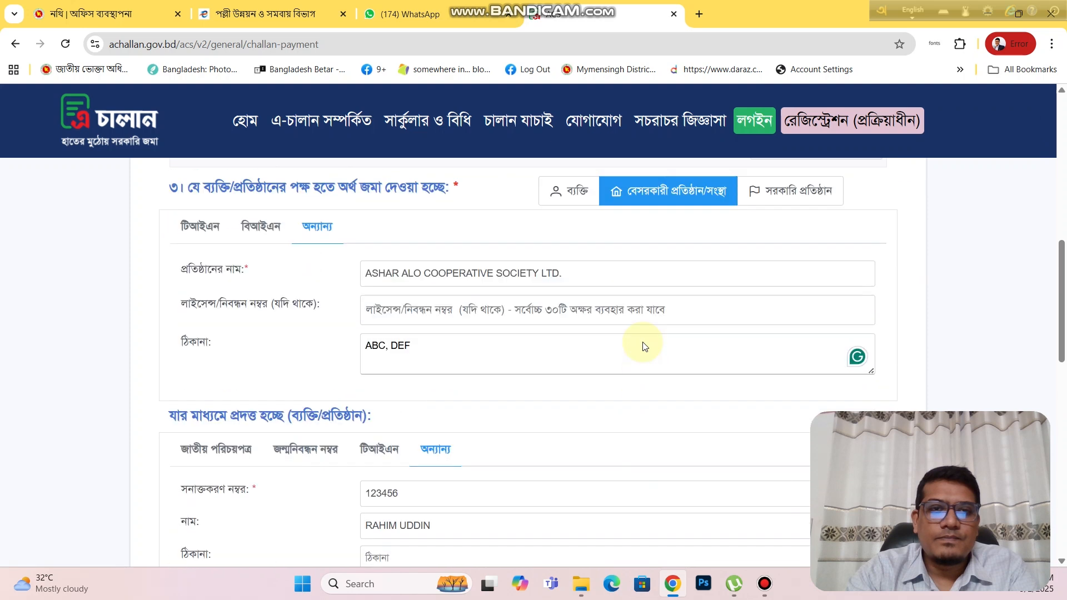
Step: Fill the missing depositor address, then save the challan with সংরক্ষণ and confirm হ্যাঁ
scroll(643, 342, up, 9)
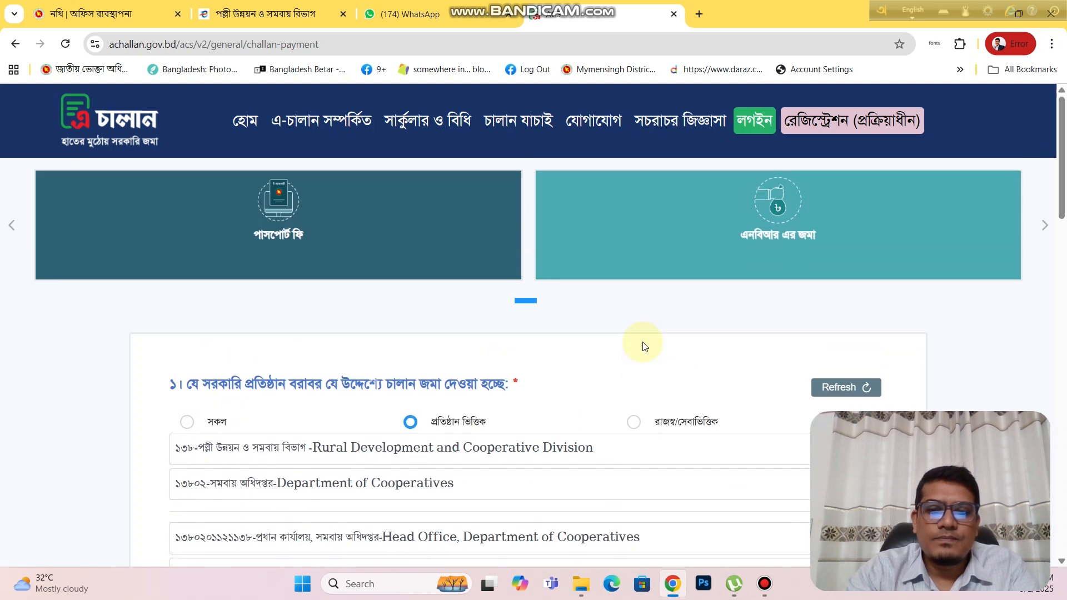
scroll(643, 346, down, 10)
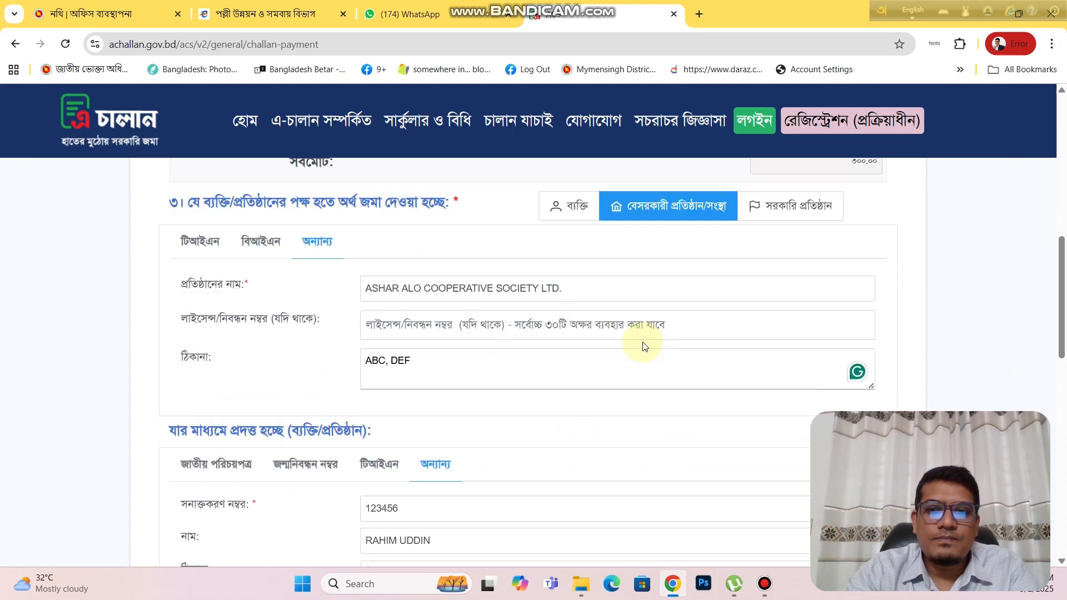
scroll(644, 346, down, 3)
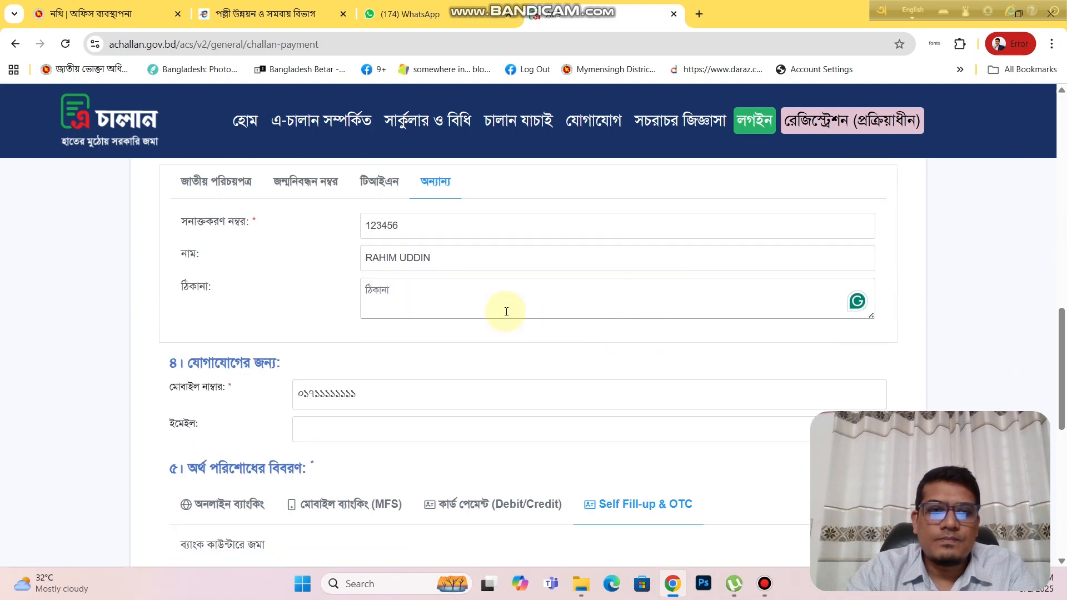
click(464, 299)
text(aaa)
scroll(556, 322, down, 10)
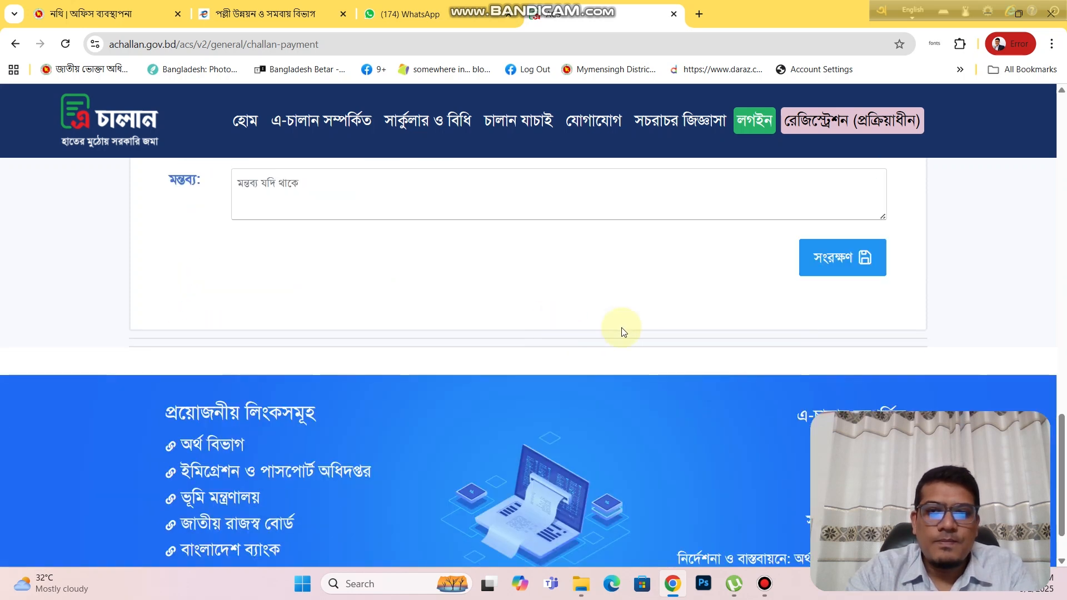
click(833, 248)
click(743, 374)
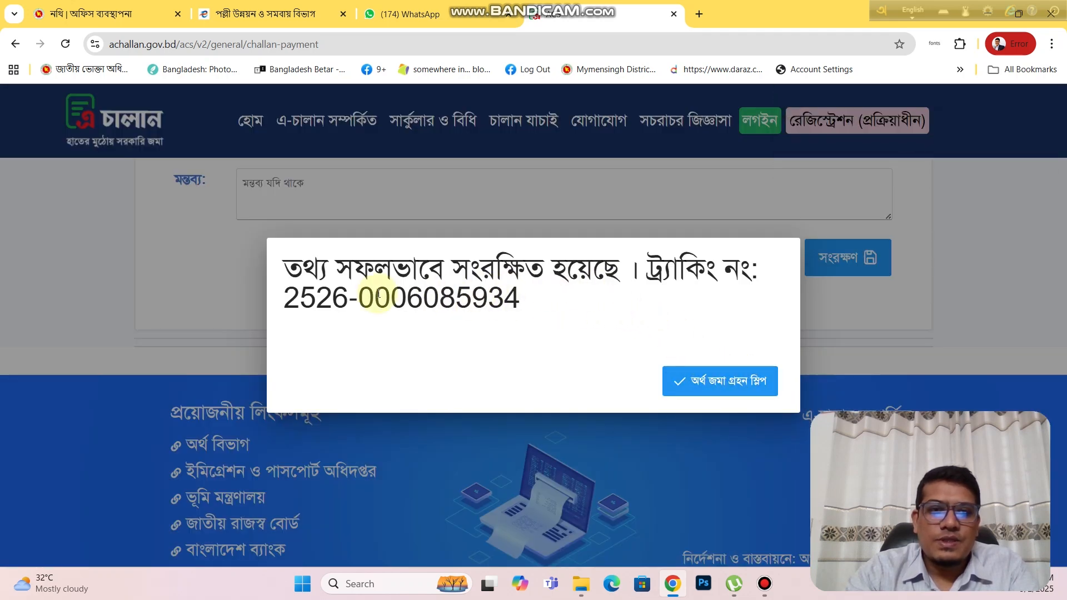
Step: Open the deposit receipt slip showing the tracking number, depositor details and the 300.00 fee
click(711, 388)
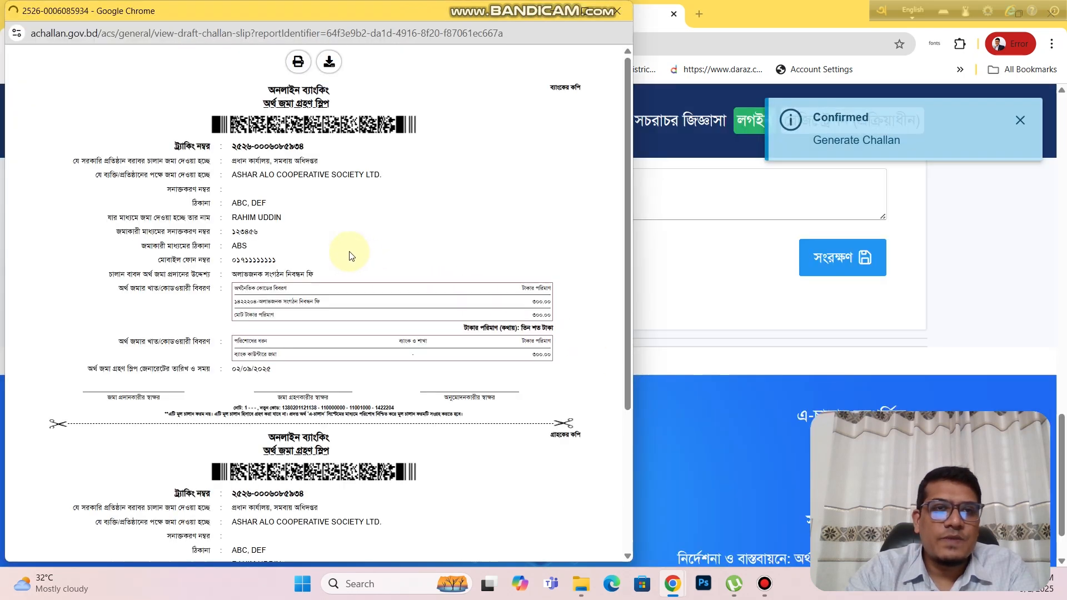
scroll(350, 254, down, 3)
scroll(350, 255, up, 3)
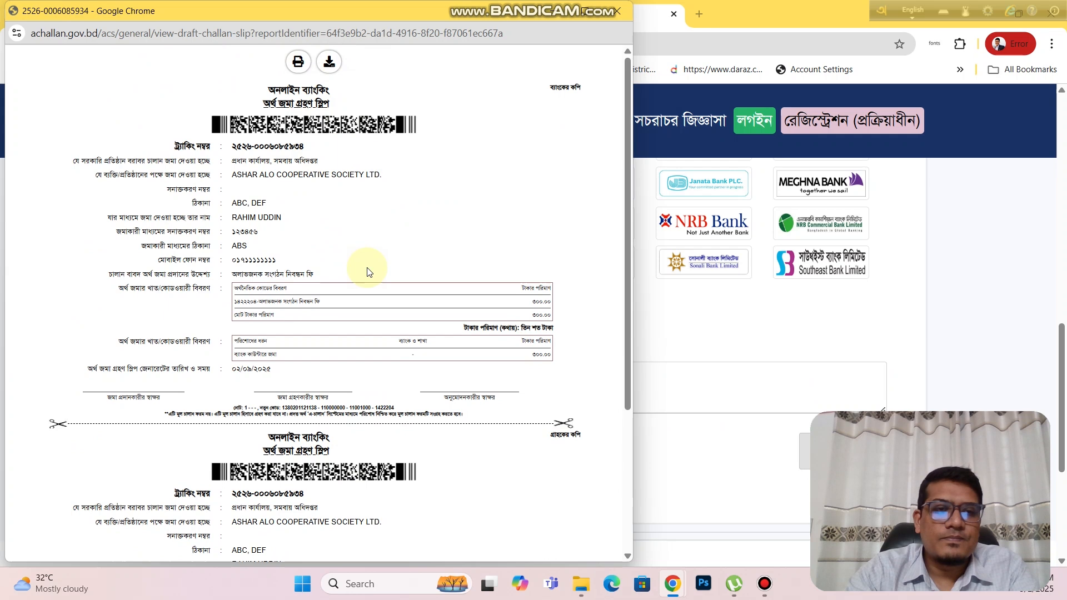
Step: Download the challan slip as a PDF to the Desktop, keeping its tracking-number file name
click(327, 59)
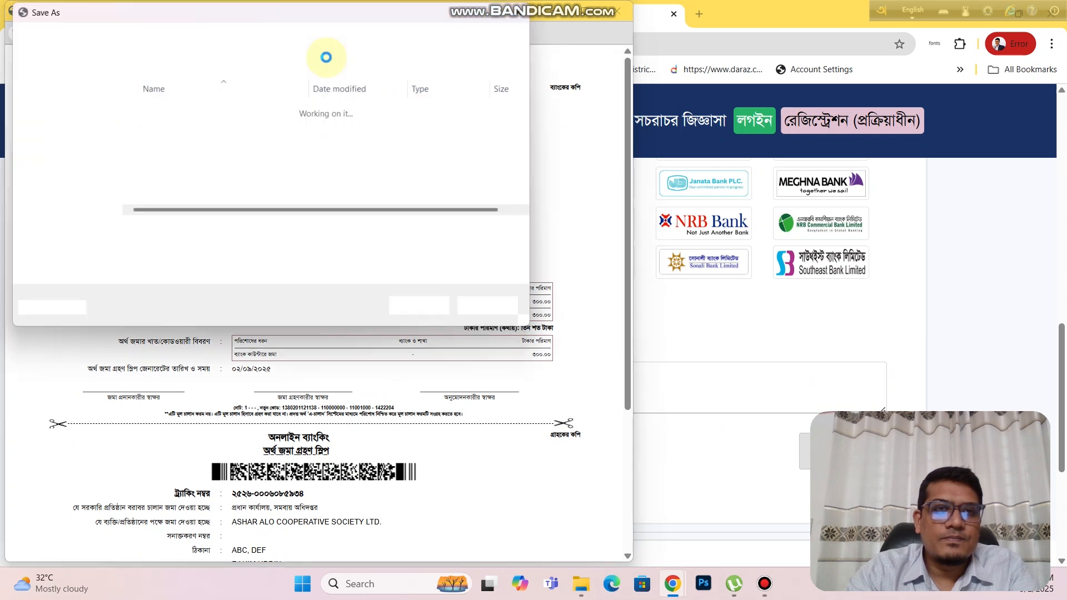
click(405, 309)
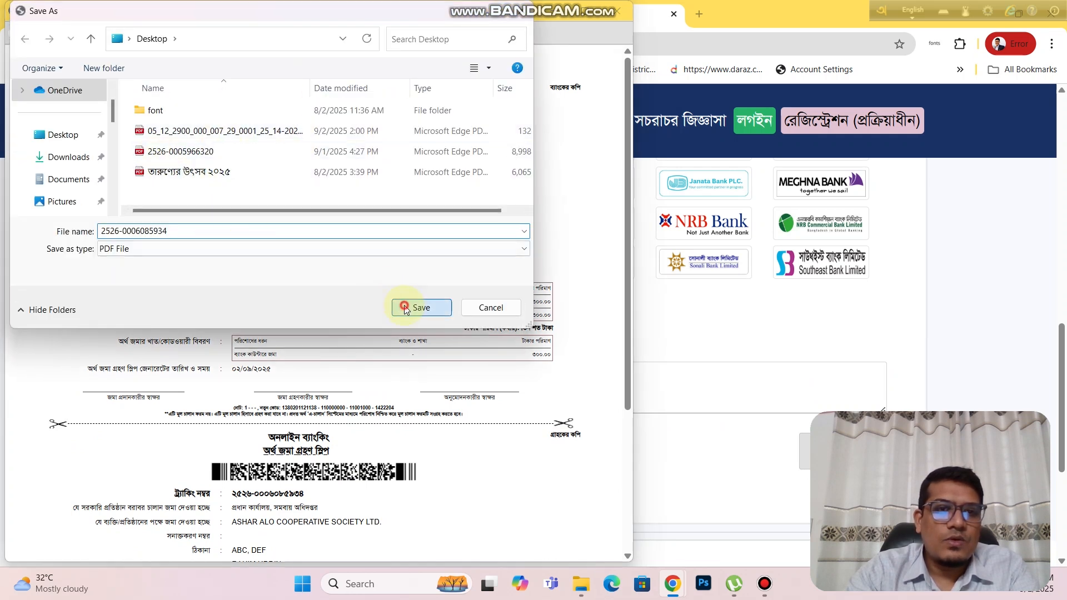
scroll(389, 286, down, 3)
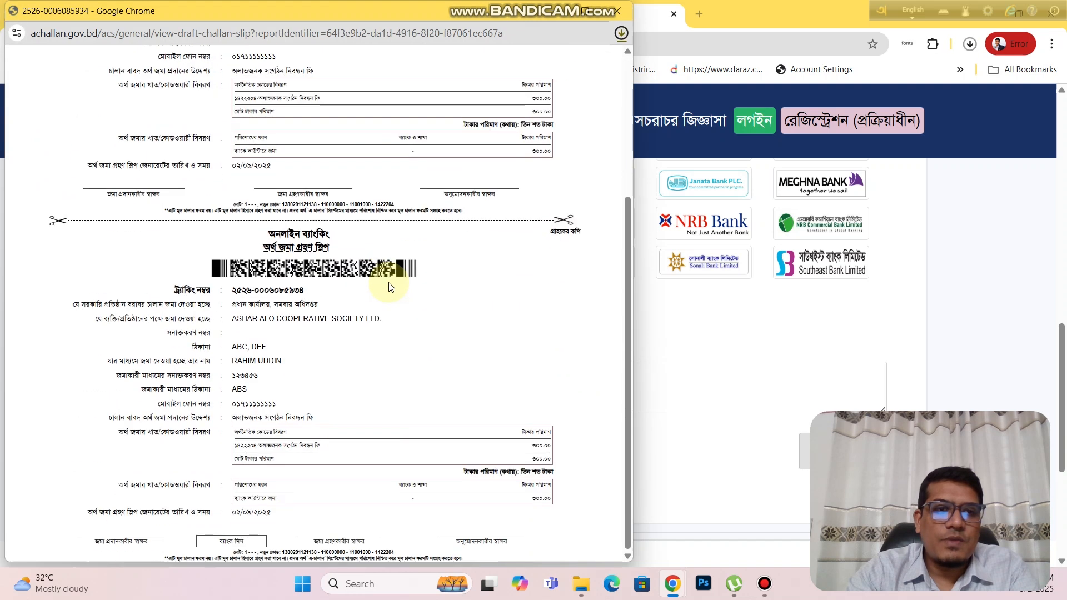
scroll(389, 280, up, 3)
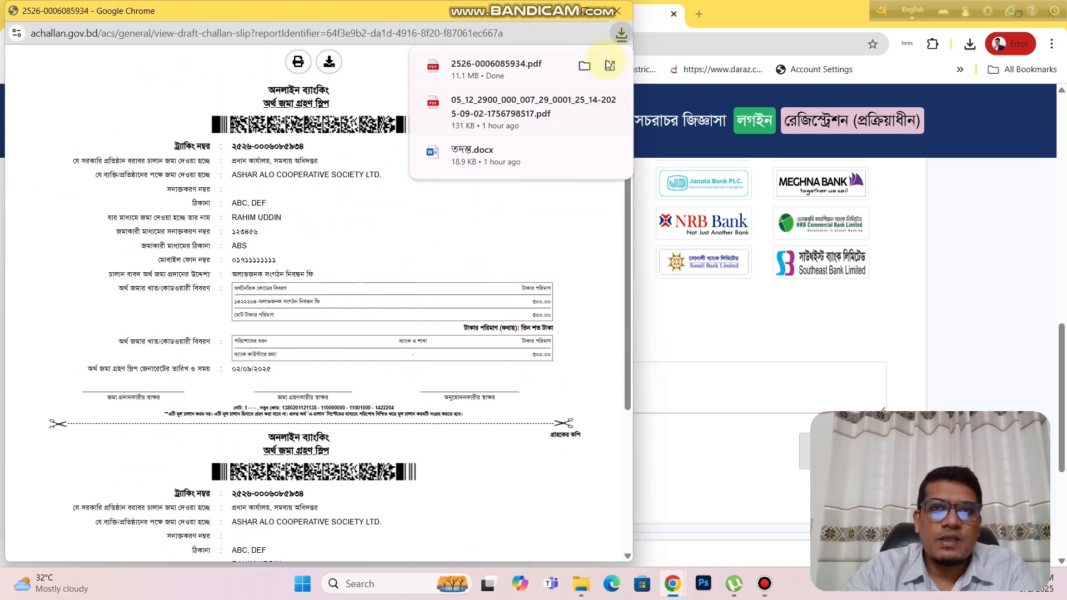
click(621, 35)
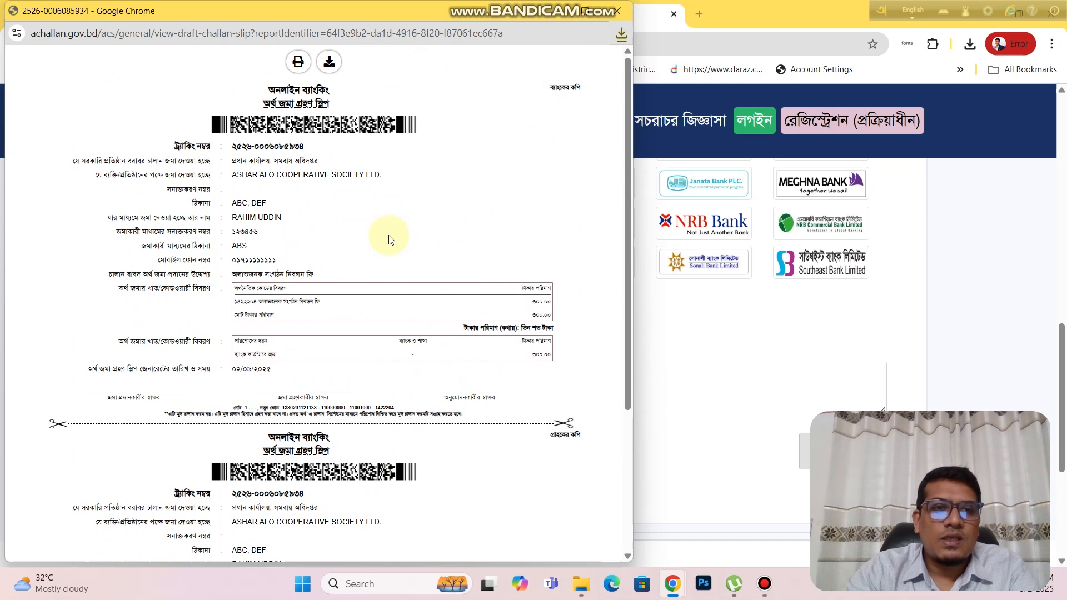
scroll(389, 240, down, 1)
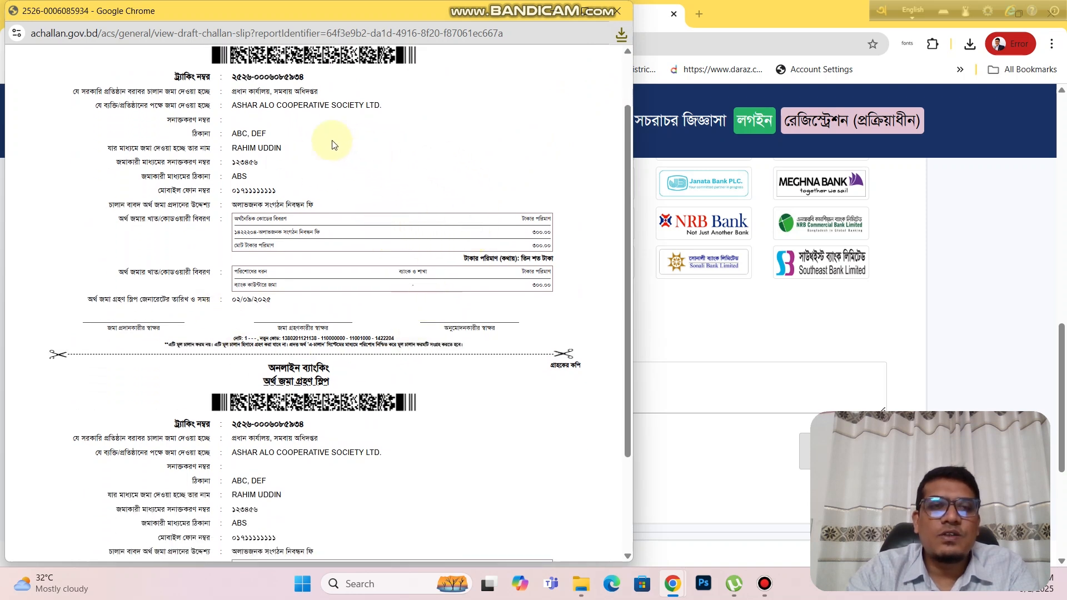
Step: Bring the main form in front of the slip and show the Online Banking bank list
click(683, 361)
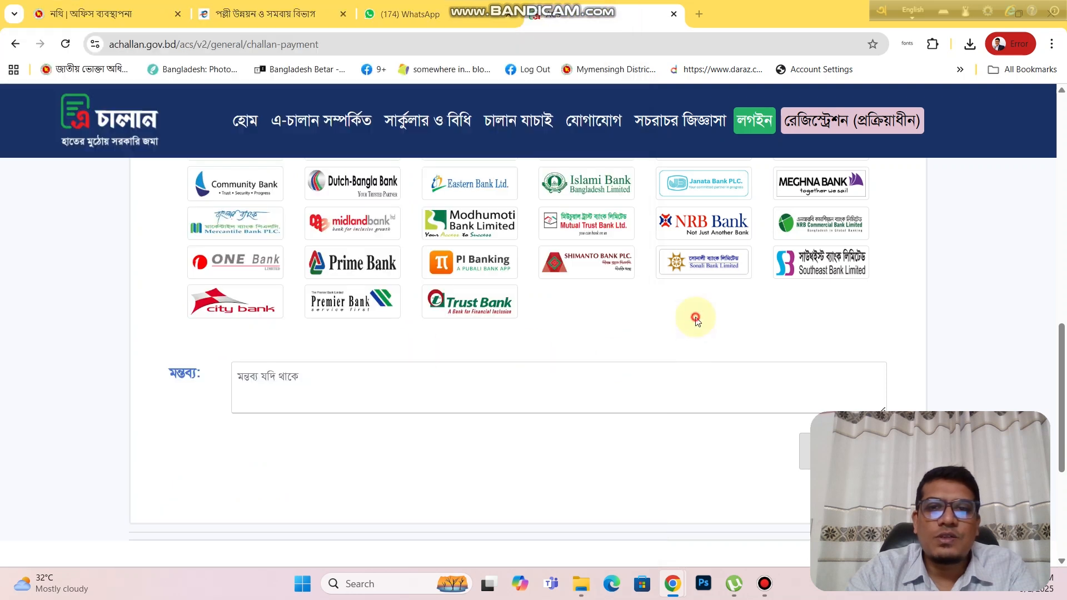
scroll(322, 311, up, 1)
scroll(238, 213, up, 1)
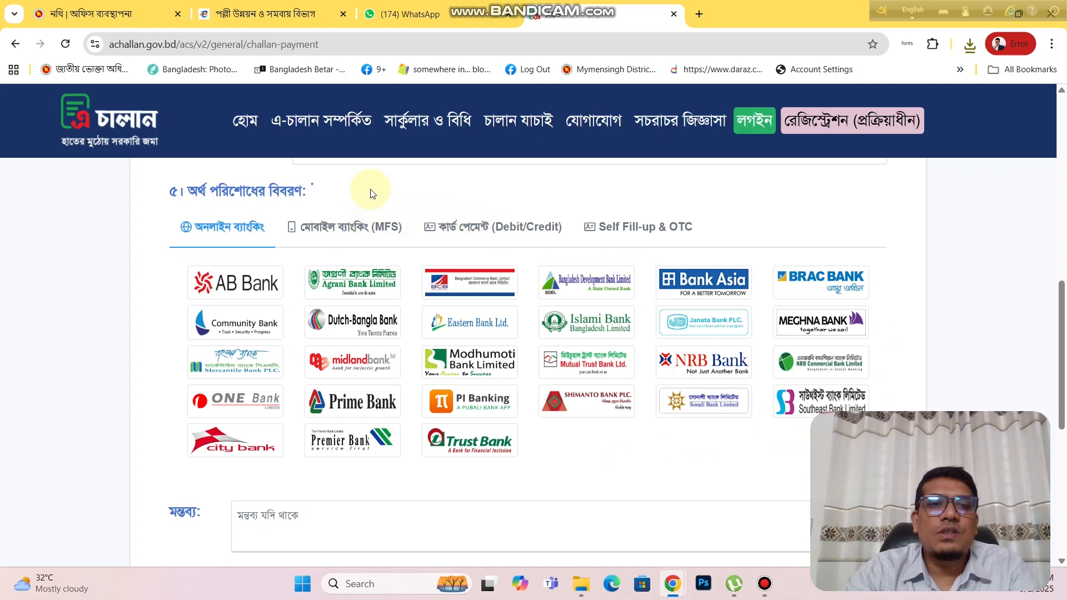
double_click(313, 187)
click(314, 186)
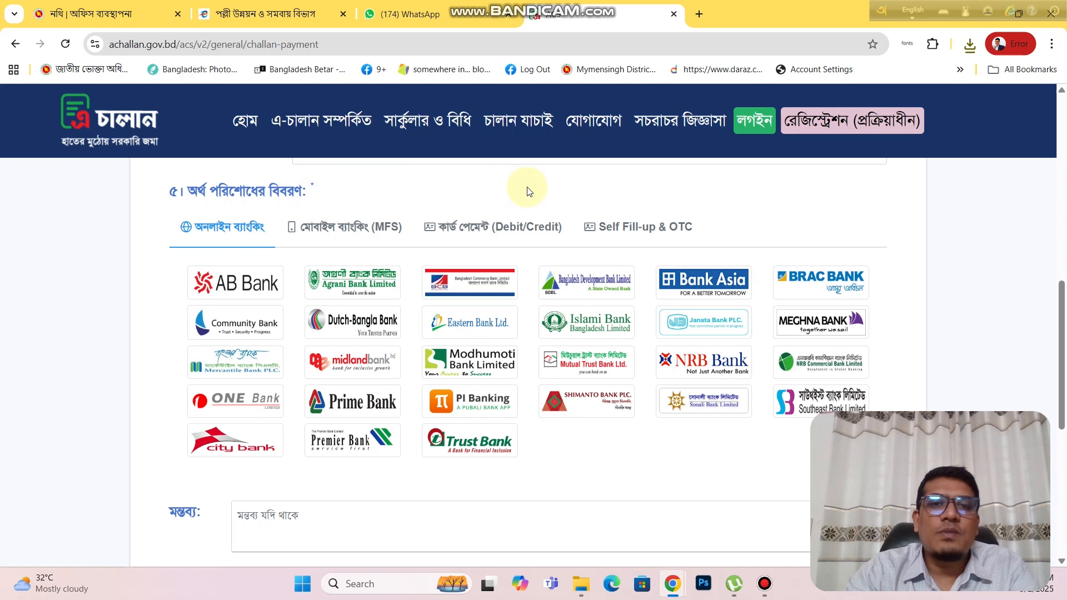